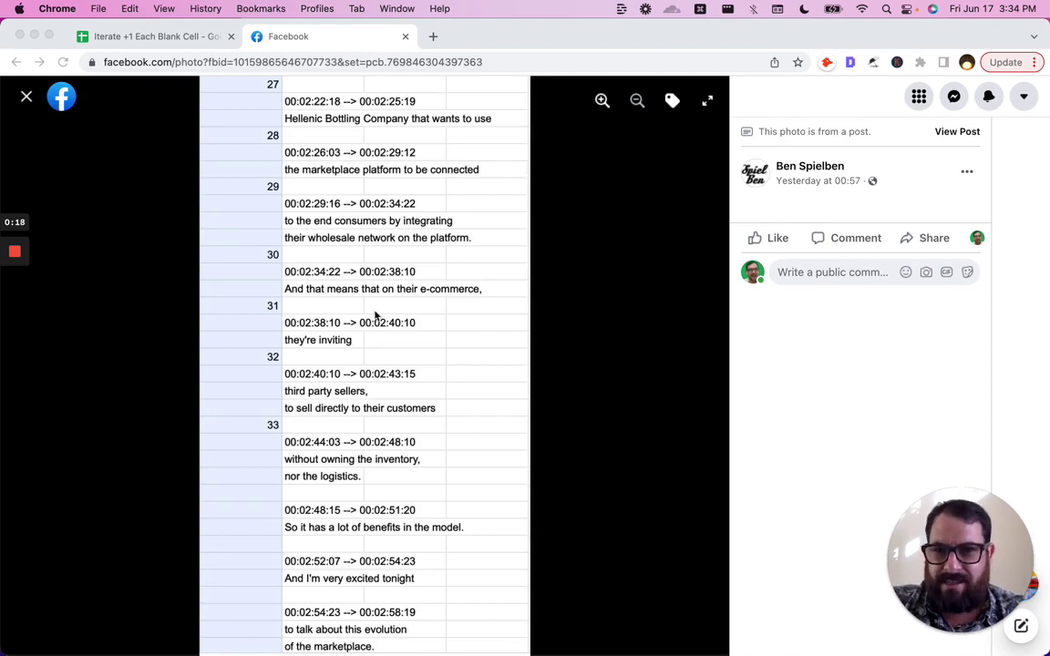
Step: View the previous photo of the post, then switch to the "Iterate +1 Each Blank Cell" spreadsheet
left_click(381, 274)
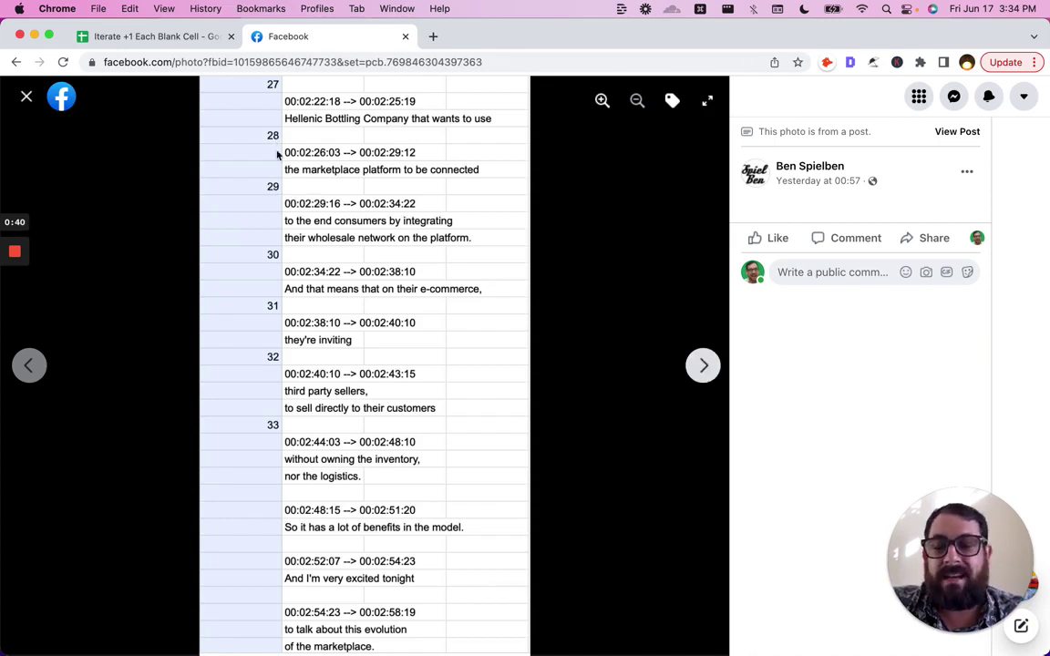
left_click(28, 368)
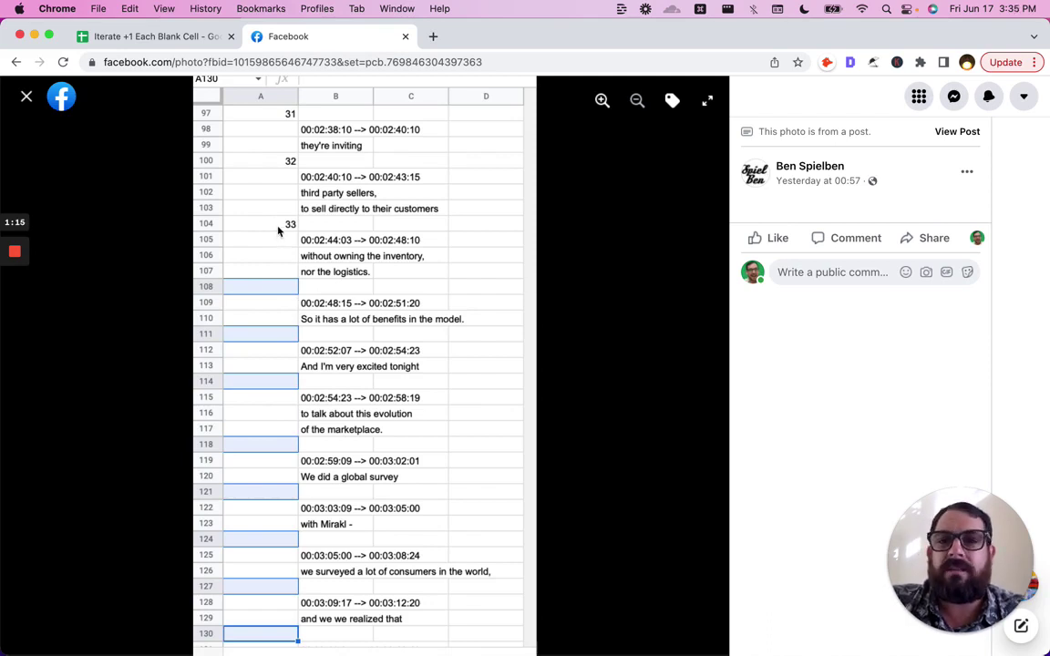
left_click(148, 35)
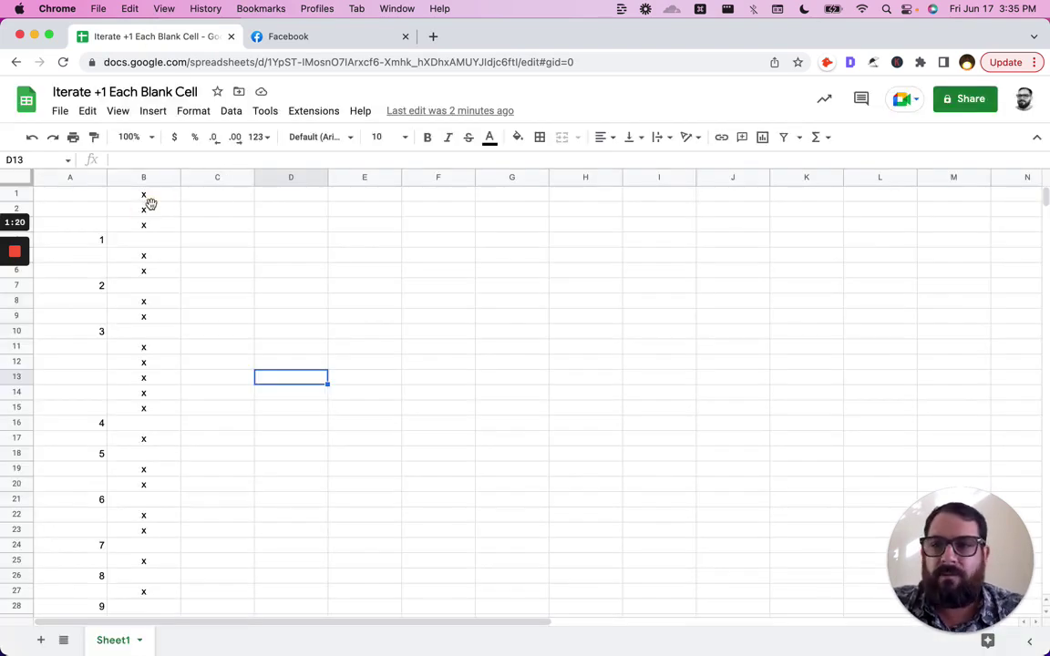
Step: Examine the pattern of x entries and blank cells in column B from B1 down to B14
left_click(148, 199)
key("Down")
key("Down")
key("Down")
key("Down")
key("Down")
key("Down")
key("Down")
key("Down")
key("Down")
key("Down")
key("Down")
key("Down")
key("Down")
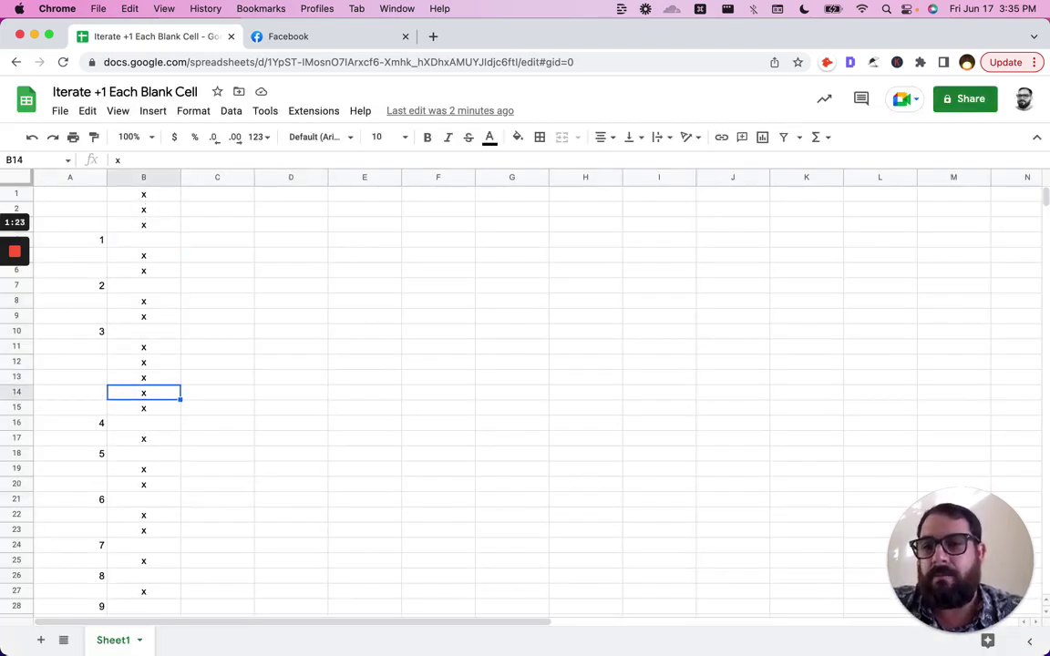
key("Up")
key("Up")
key("Up")
key("Up")
key("Up")
key("Up")
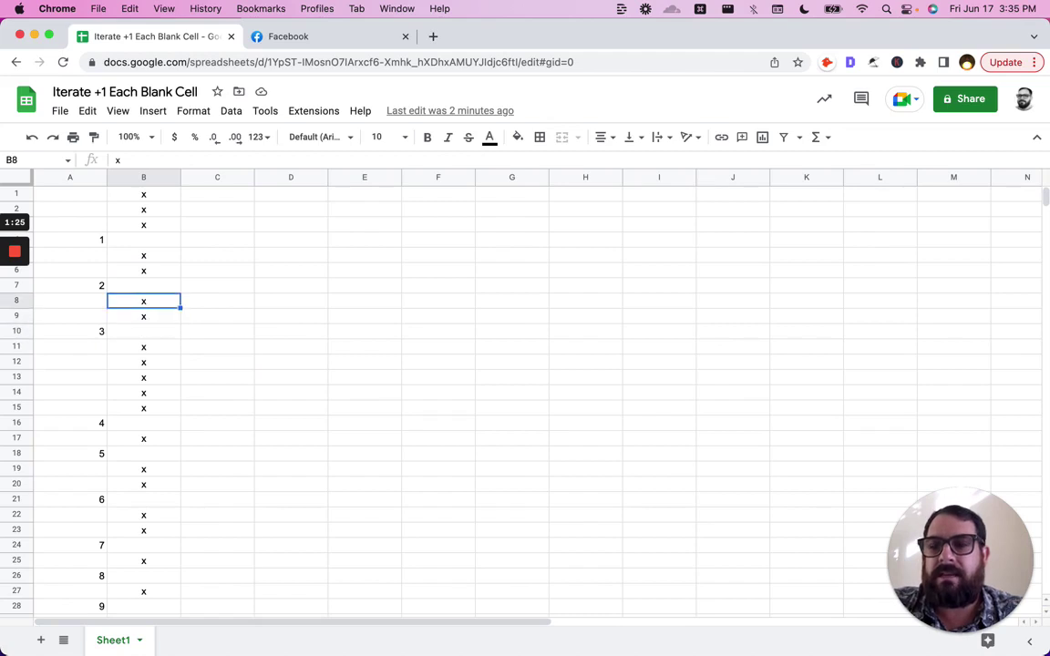
Step: Examine how the column A numbers line up with the blank cells in column B in the first rows
key("Left")
key("Up")
key("Up")
key("Up")
key("Up")
key("Down")
key("Down")
key("Down")
key("Up")
key("Up")
key("Up")
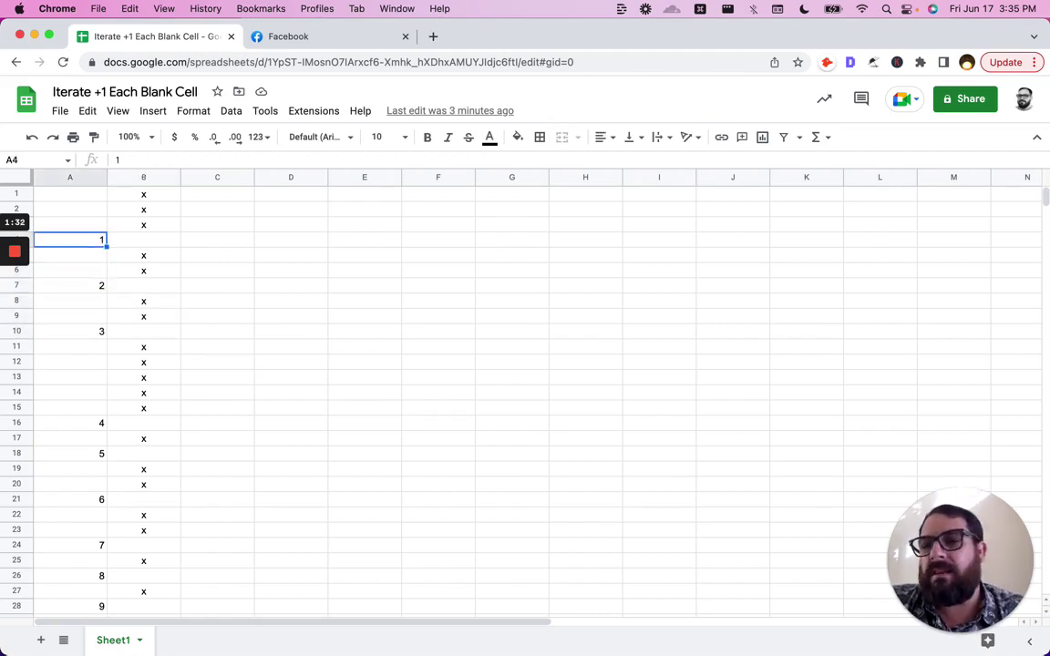
Step: Go down column A to A16 and examine its ISBLANK and MAX(ARRAYFORMULA) formula
key("Down")
key("Down")
key("Down")
key("Down")
key("Down")
key("Down")
key("Down")
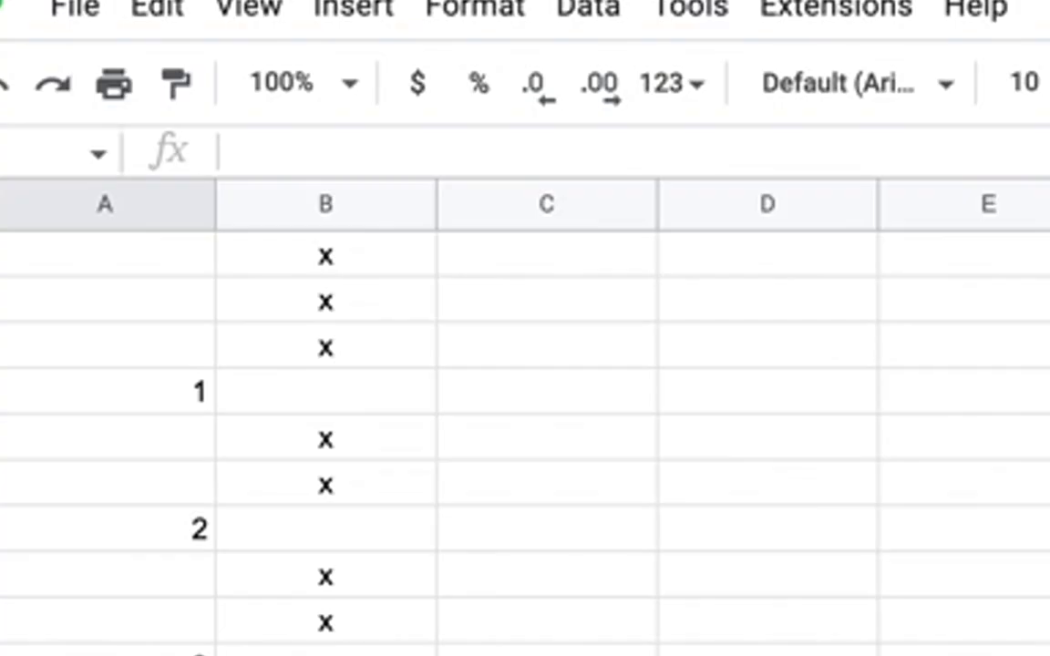
key("Down")
key("Down")
key("Down")
key("Down")
key("Down")
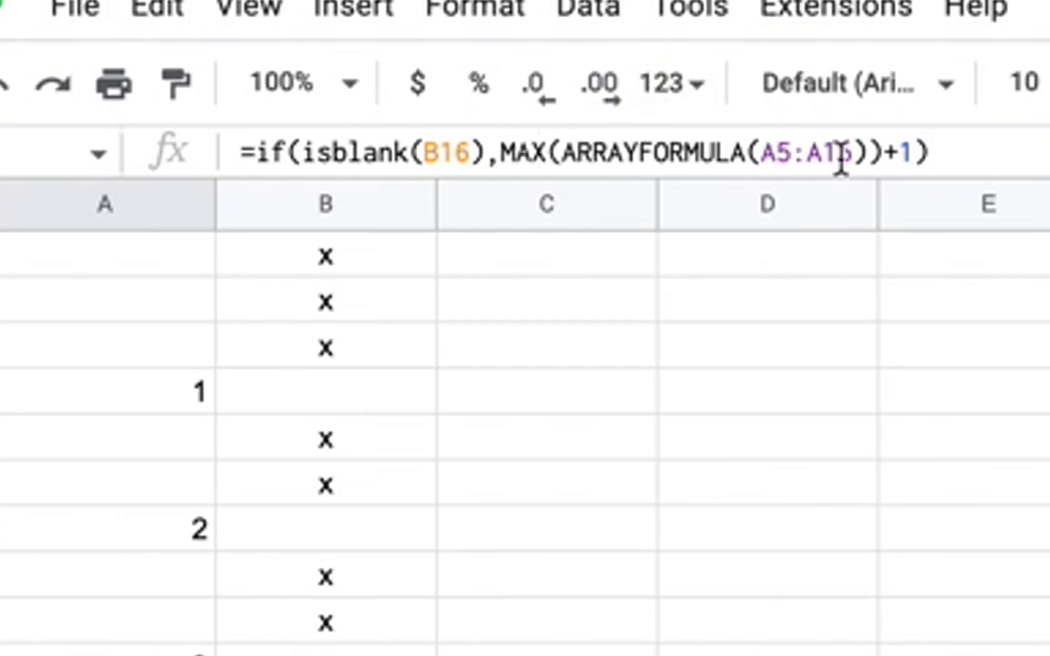
left_click(873, 152)
type(")")
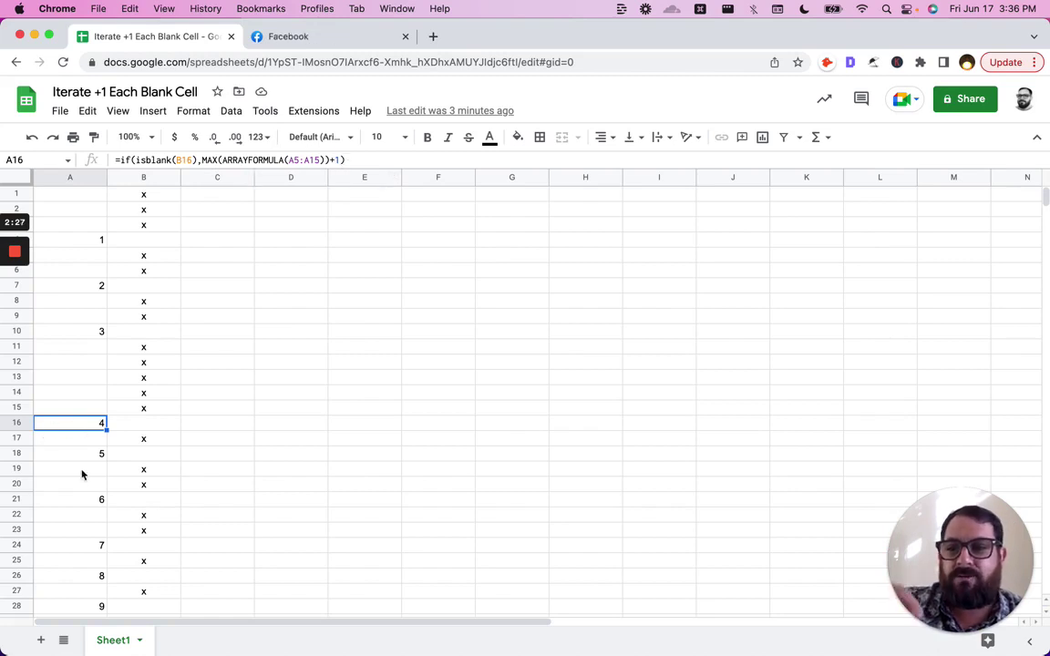
left_click(101, 423)
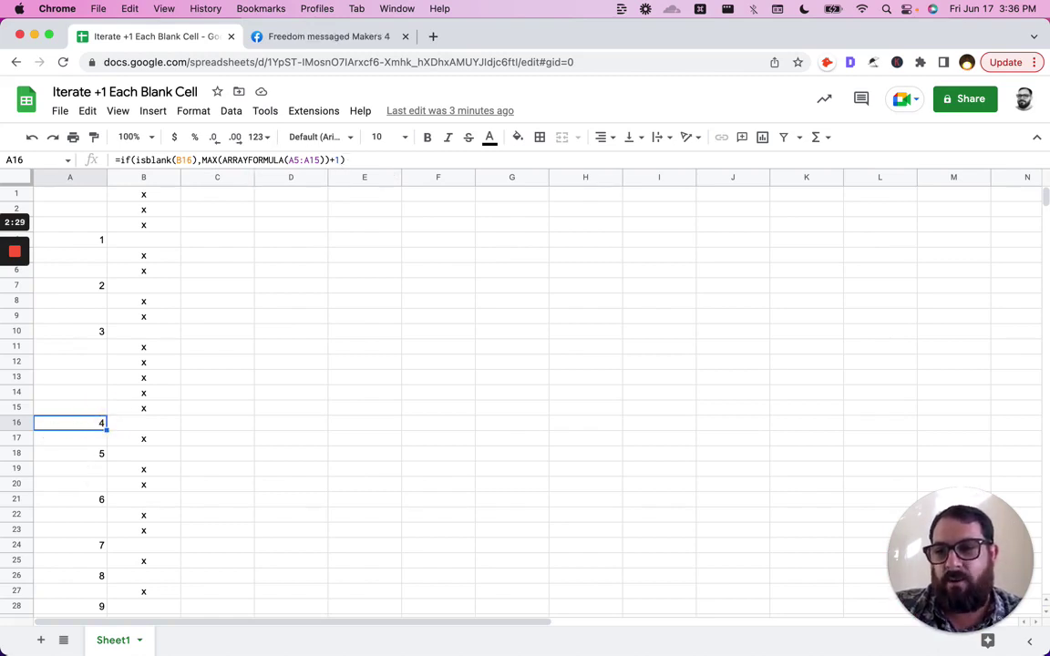
key("Down")
key("Up")
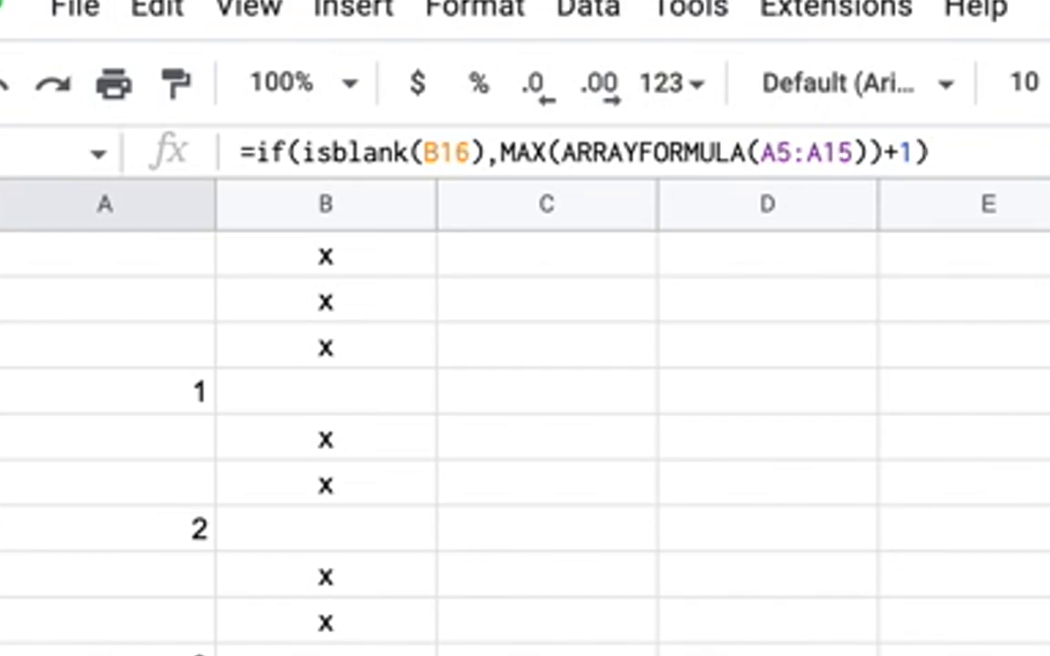
Step: Copy the formula from A16 into cells A17 through A20
key("Down")
key("Down")
key("ctrl+v")
key("Down")
key("ctrl+v")
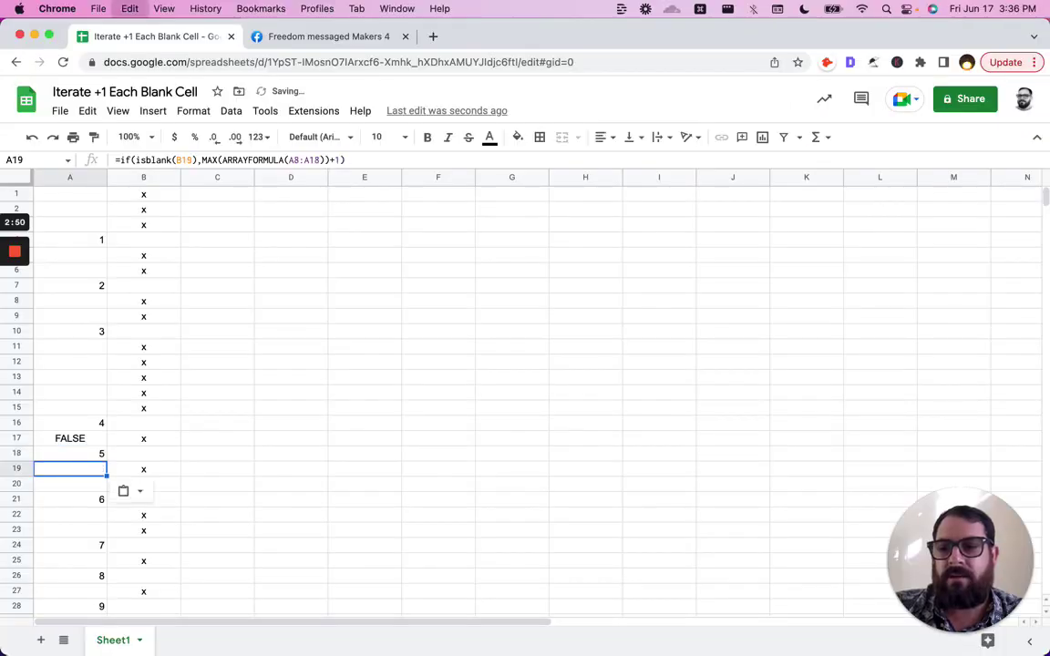
key("Down")
key("ctrl+v")
Step: Add an empty value-if-false argument to the IF formula in A16 by inserting a comma after +1
key("Up")
key("Up")
key("Up")
key("Up")
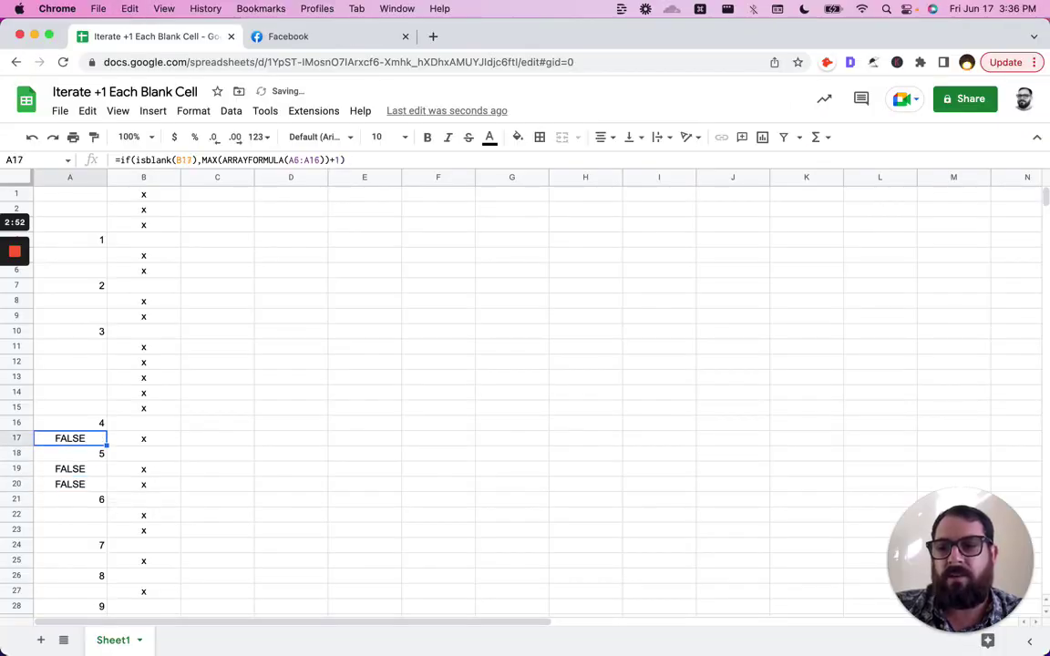
key("Return")
key("Left")
type(",")
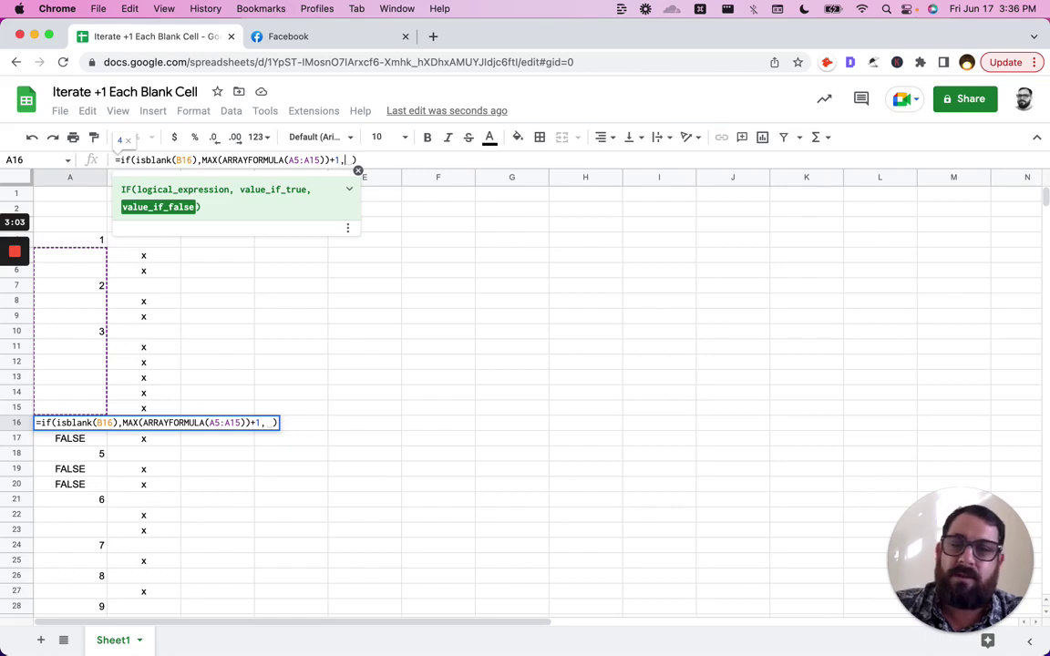
key("Escape")
Step: Replace the formulas in A17 through A21 with the revised A16 formula and check the cells below
key("Down")
key("Delete")
key("Down")
type("=if(isblank(B18),MAX(ARRAYFORMULA(A7:A17))+1,)")
key("Down")
key("super+v")
key("Down")
key("super+v")
key("Down")
key("super+v")
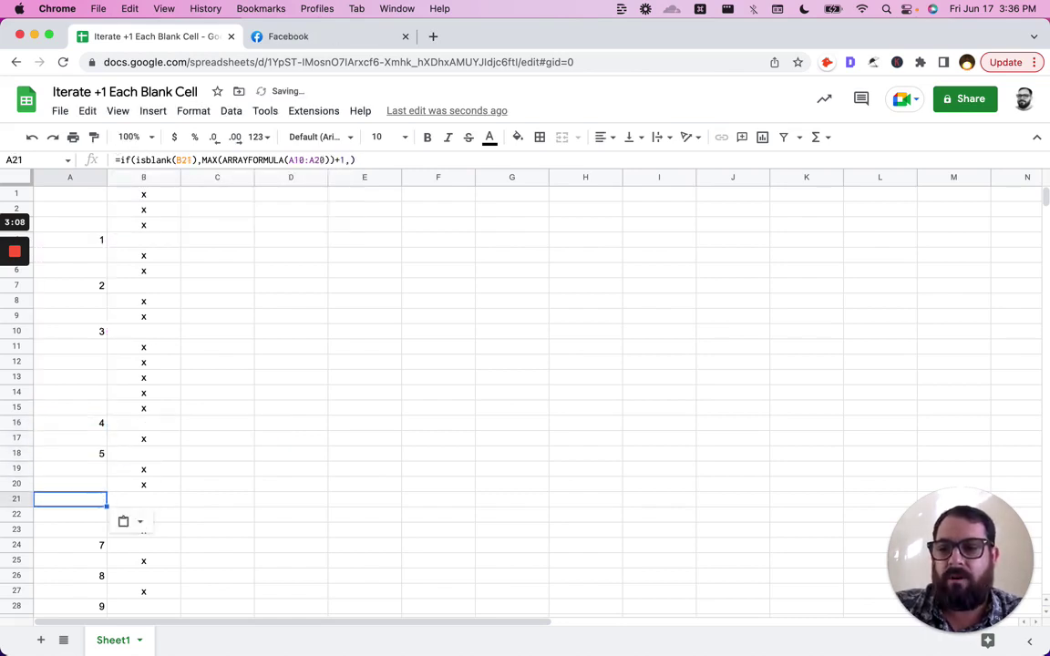
key("Down")
key("Up")
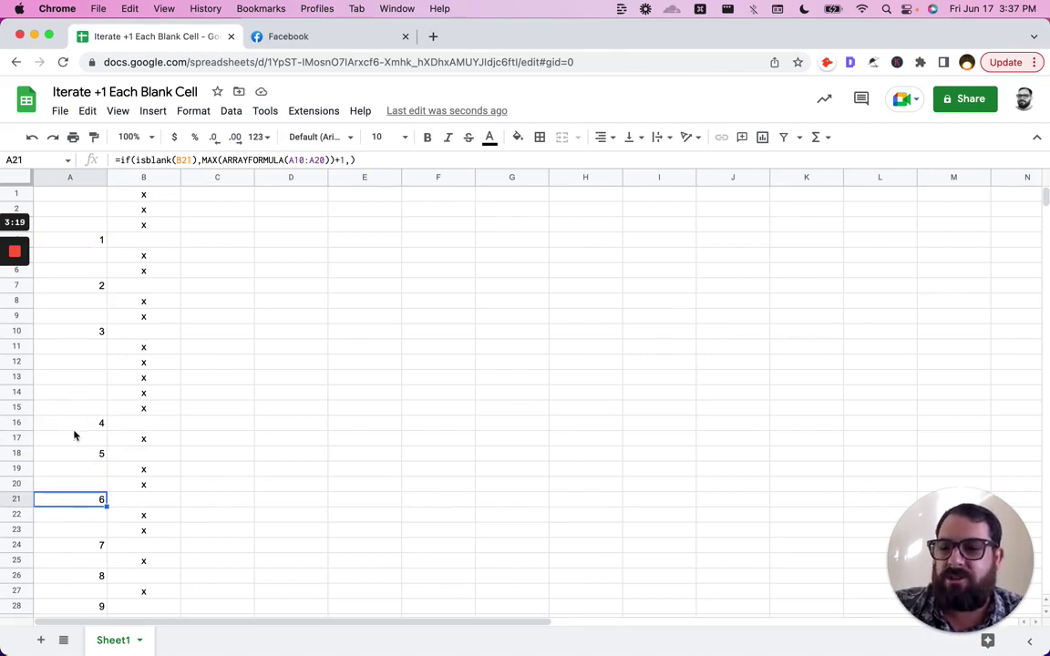
key("Down")
key("Down")
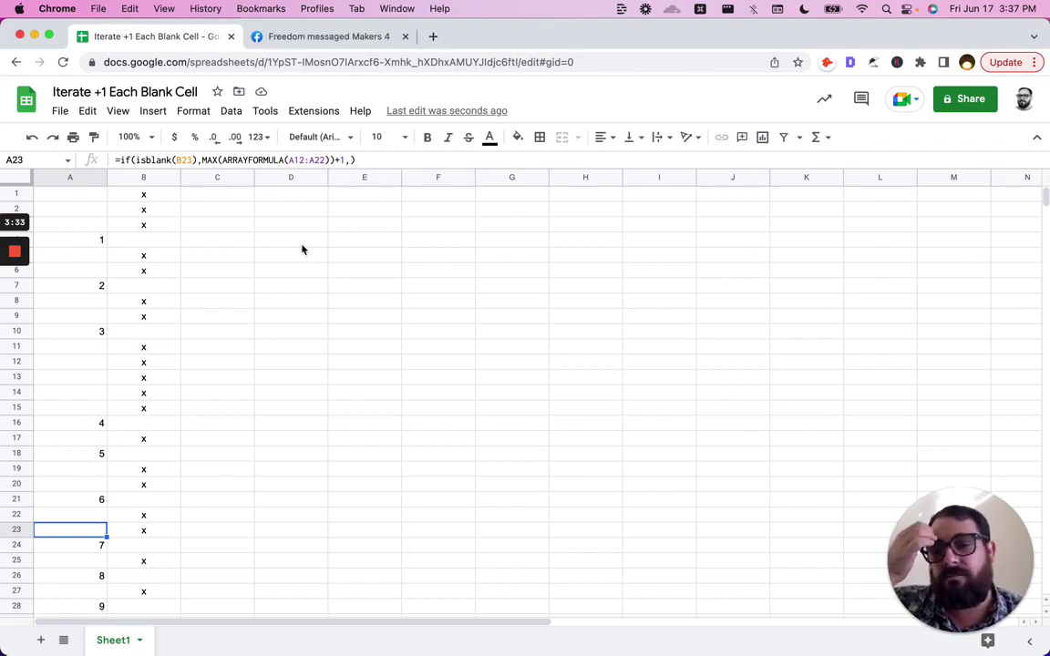
Step: Enter the formula =isblank(B1) in cell C1
left_click(218, 224)
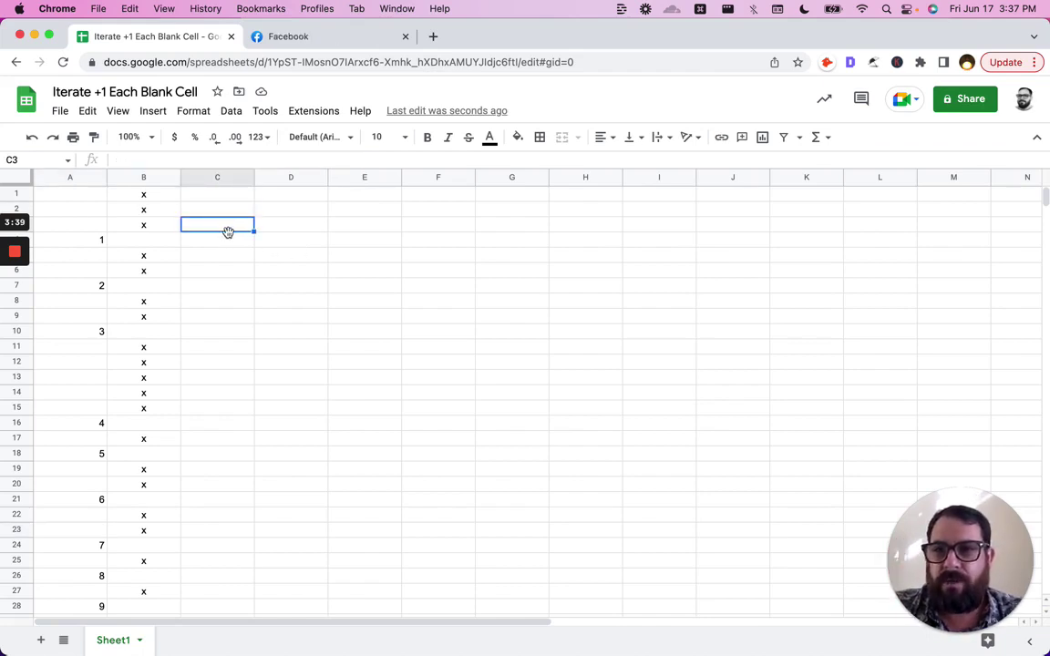
key("Down")
left_click(222, 200)
type("=isblank(")
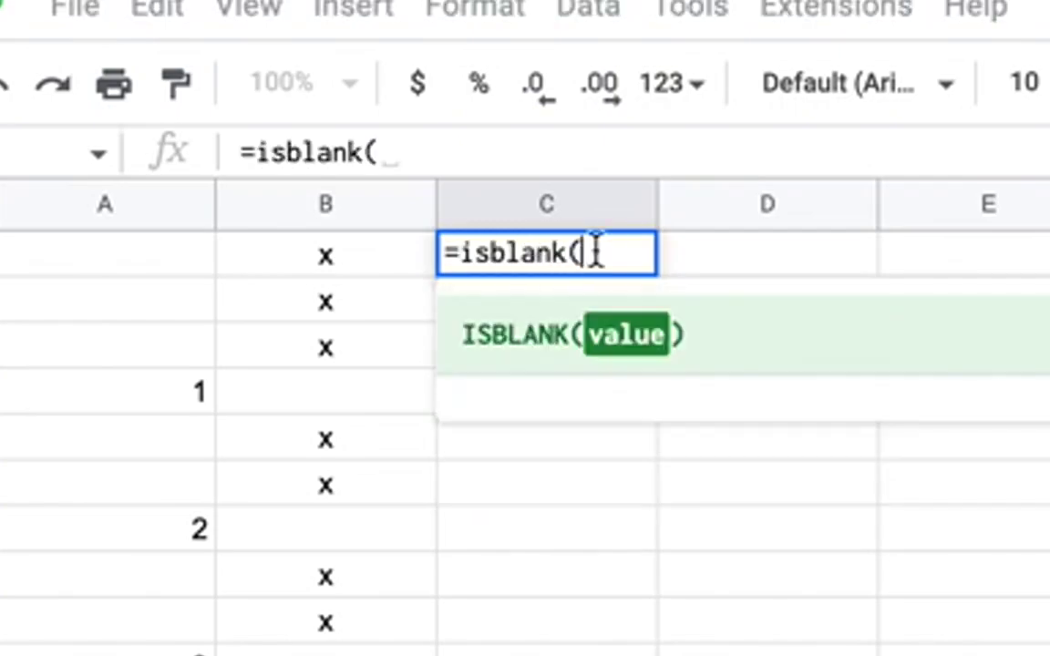
type("B1)")
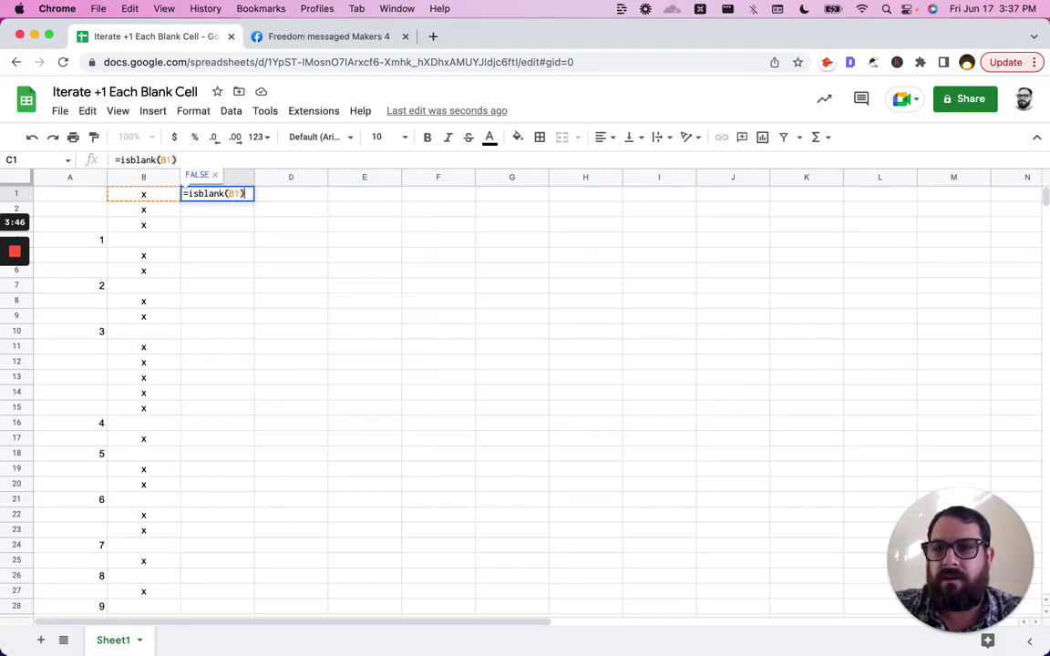
key("Return")
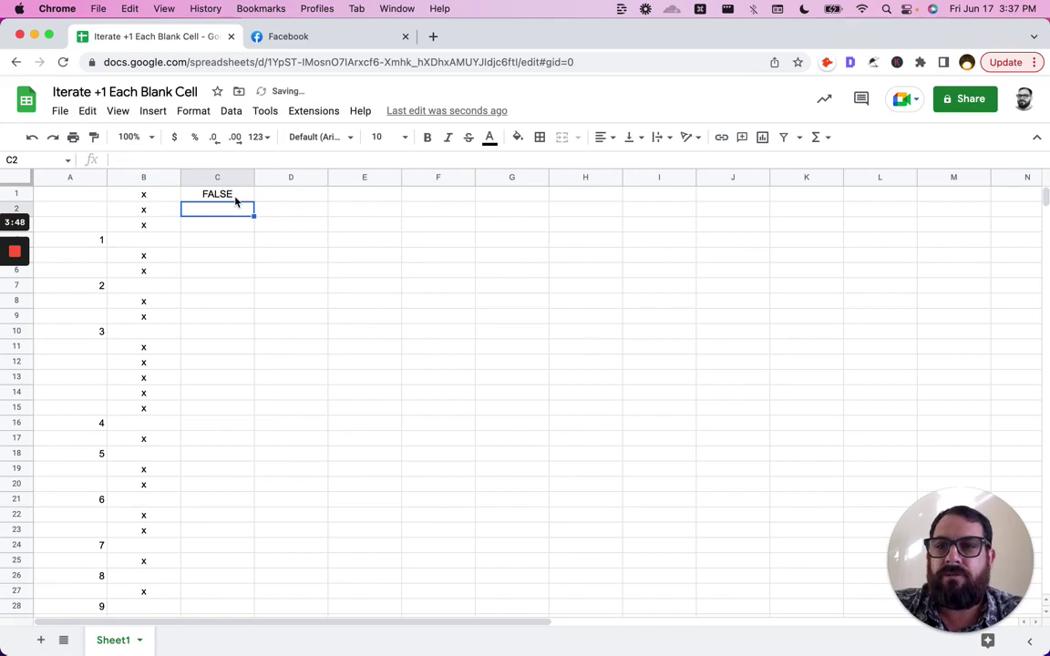
double_click(233, 195)
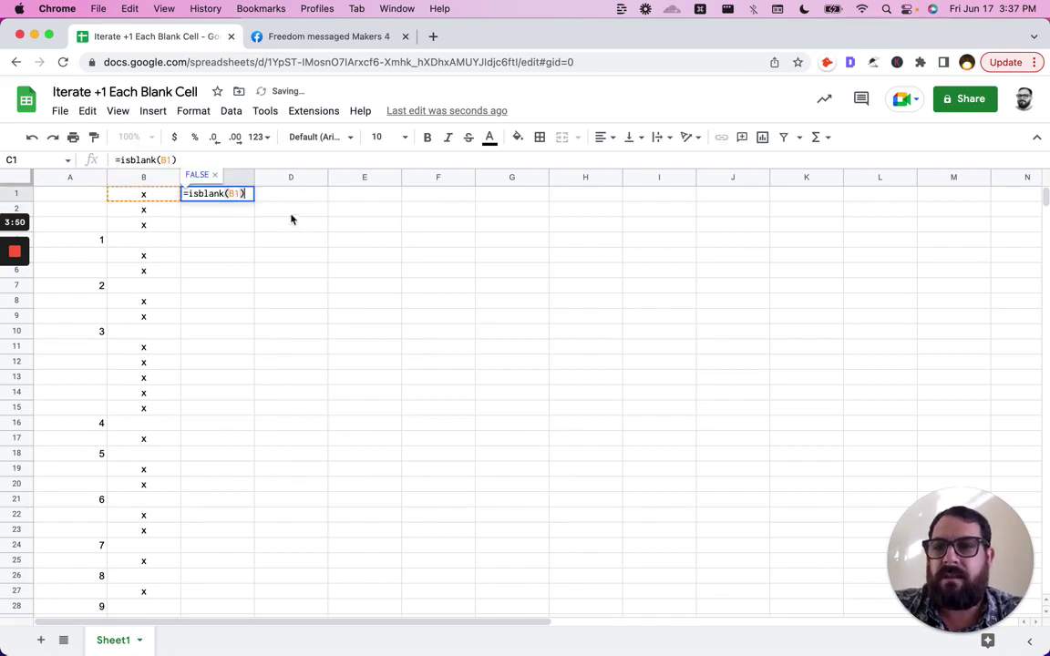
left_click(264, 202)
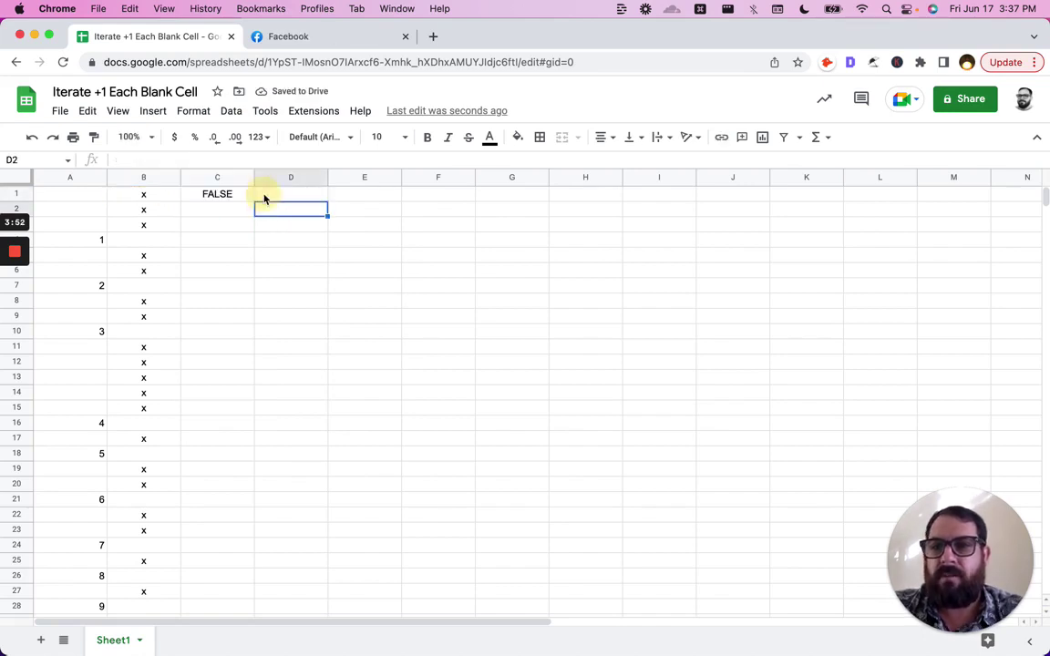
Step: Copy the ISBLANK formula from C1 into cells C2 through C4
key("Up")
key("Left")
key("super+c")
key("Down")
key("super+v")
key("Down")
key("super+v")
key("Down")
key("super+v")
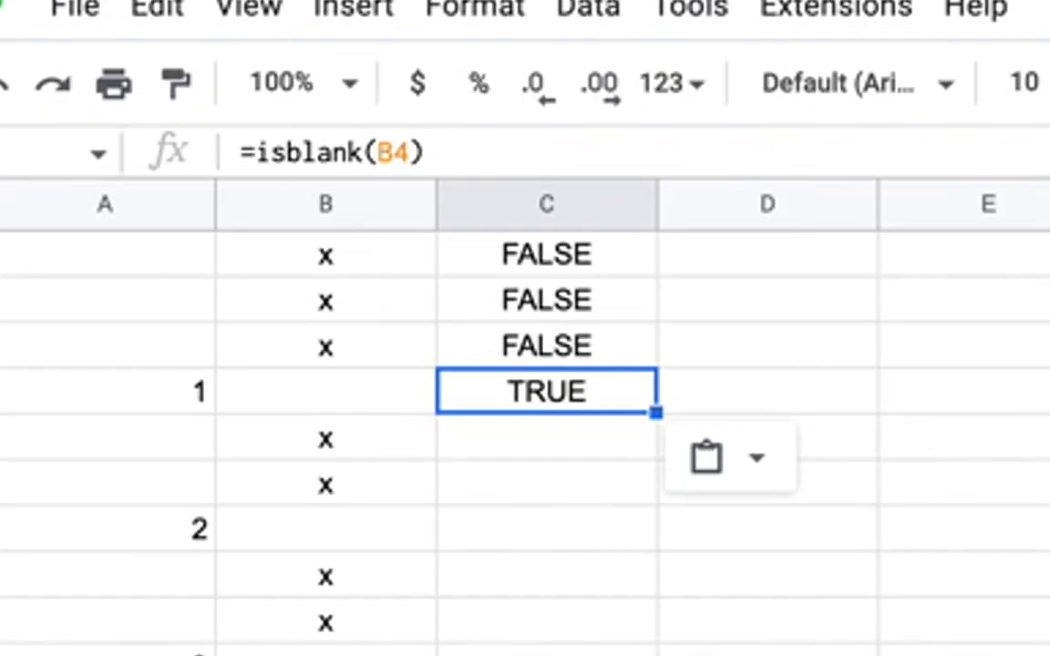
key("Left")
key("Right")
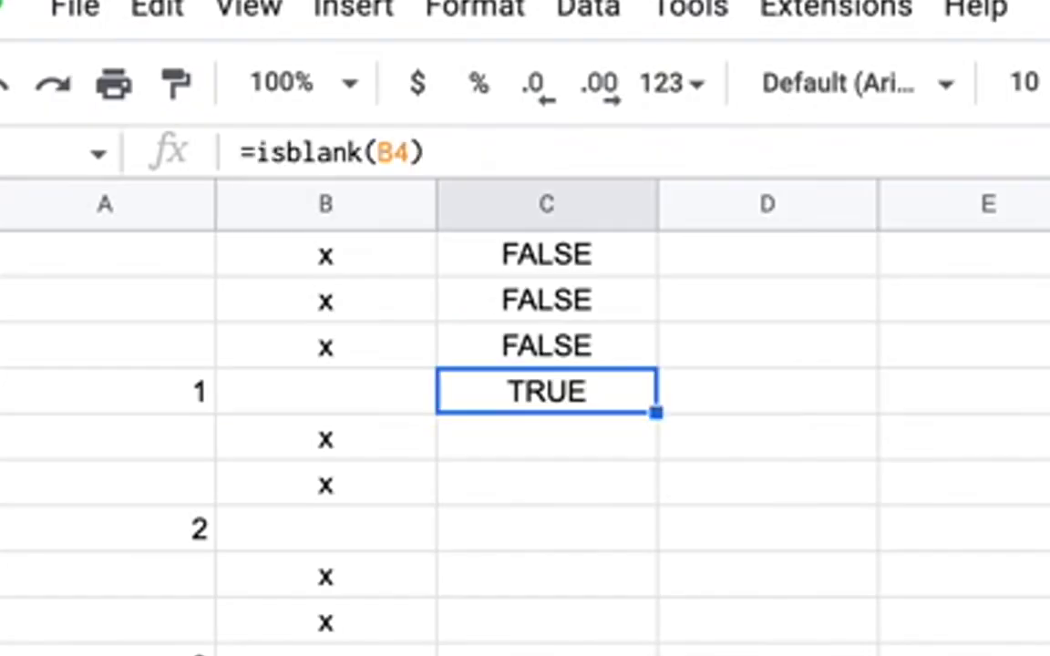
Step: Extend the copied ISBLANK formula into cells C5 through C7
key("Up")
key("Up")
key("Down")
key("Down")
key("Down")
key("super+v")
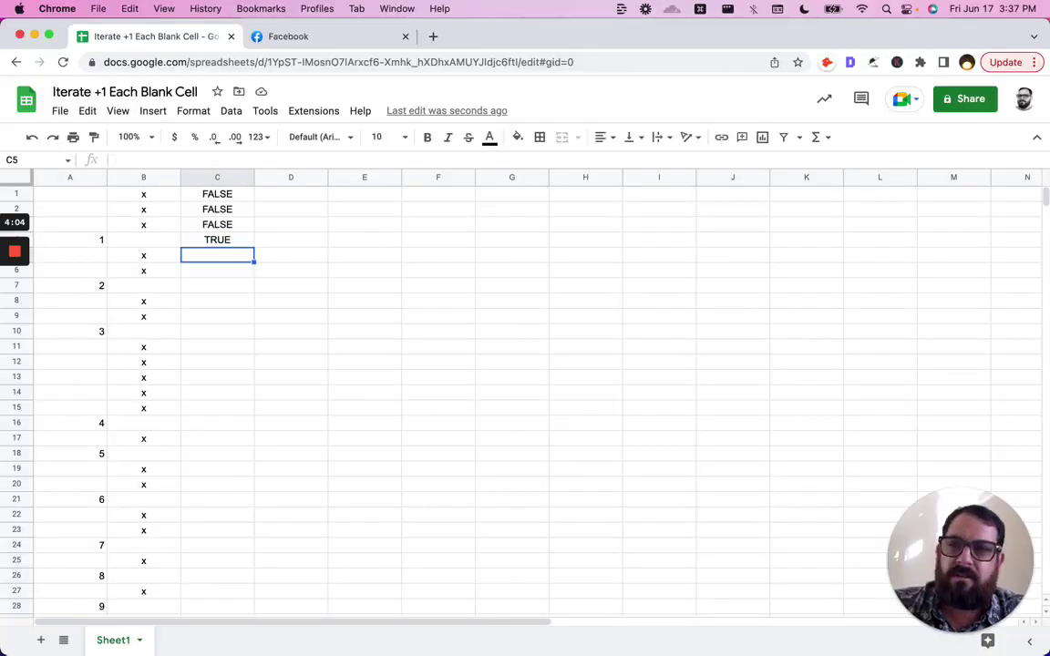
key("Down")
key("super+v")
key("Down")
key("super+v")
Step: Write an IF formula in D1 that tests ISBLANK(B1), with empty true and false arguments: =if(ISBLANK(B1),,)
key("super+Up")
left_click(274, 195)
type("=")
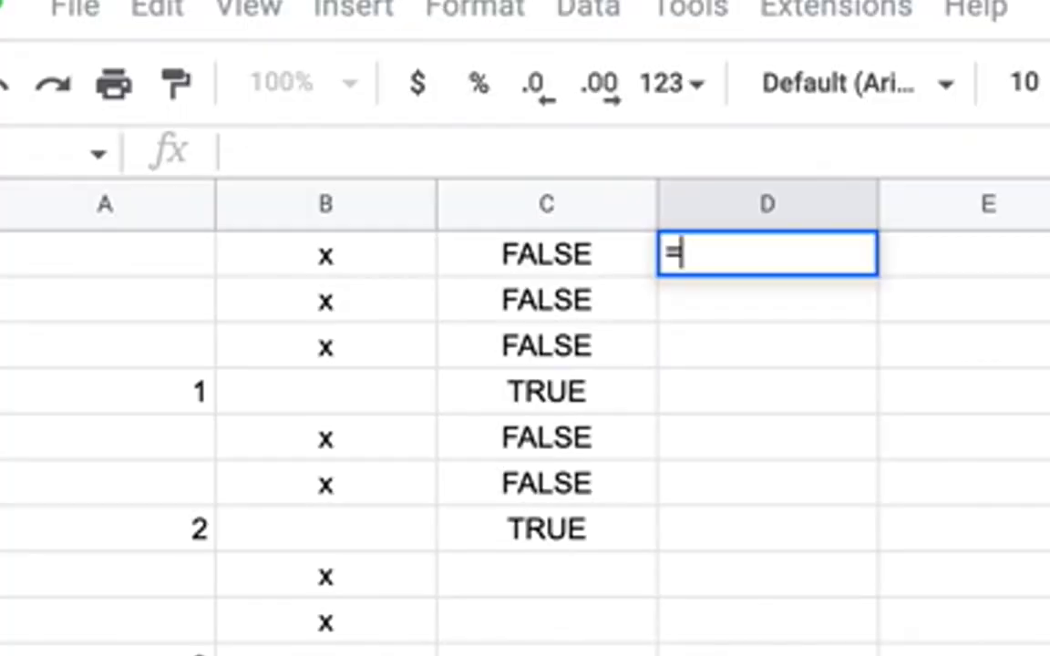
type("if(ISA")
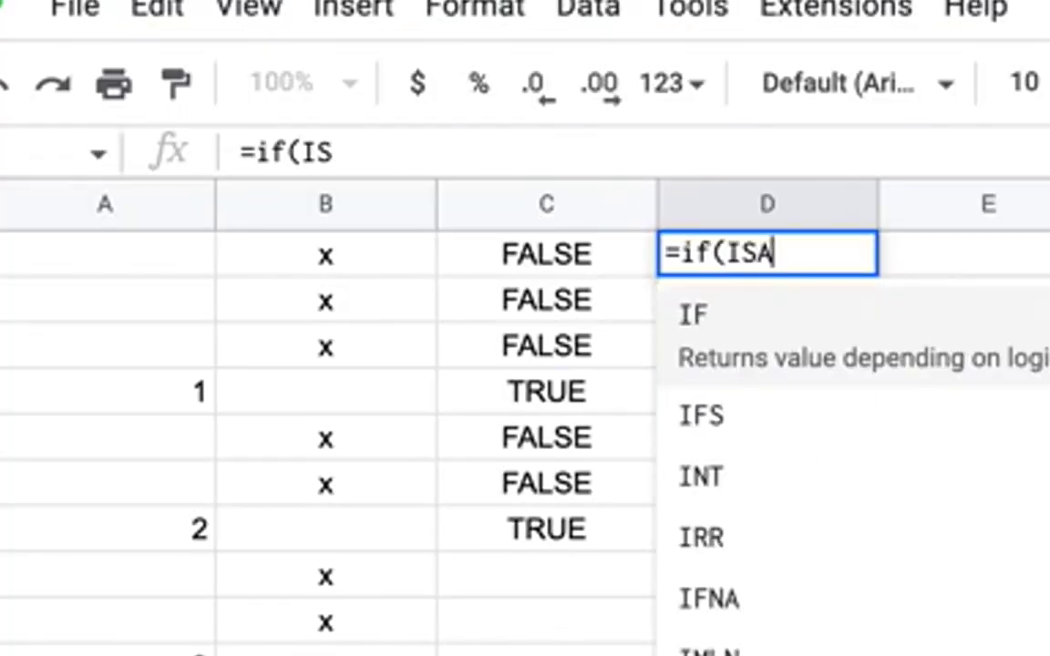
key("BackSpace")
type("BLANK(B1")
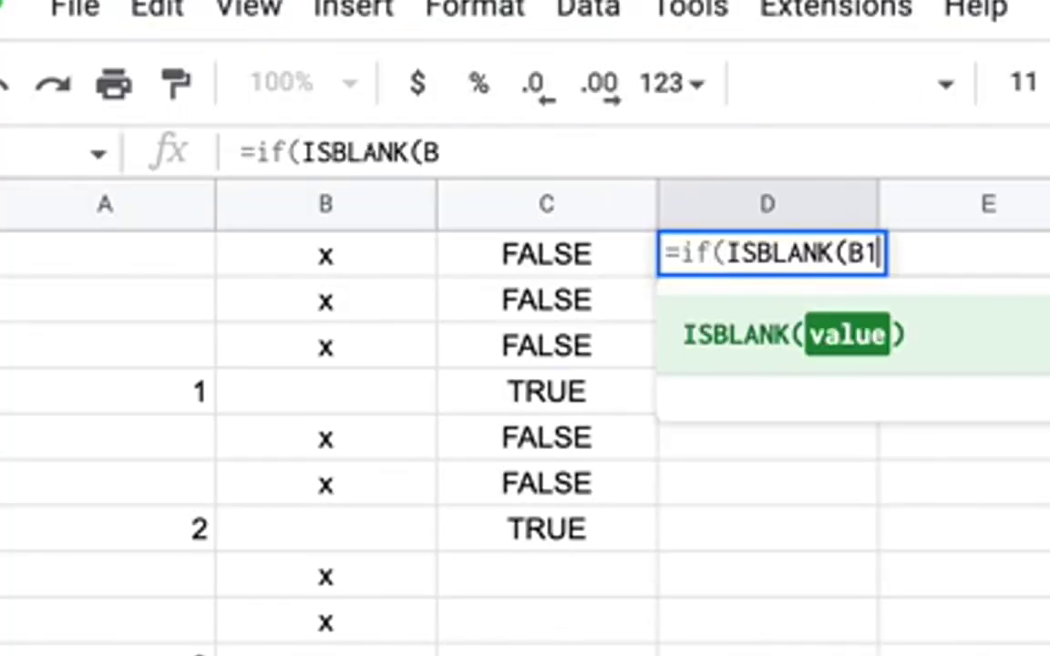
type(")")
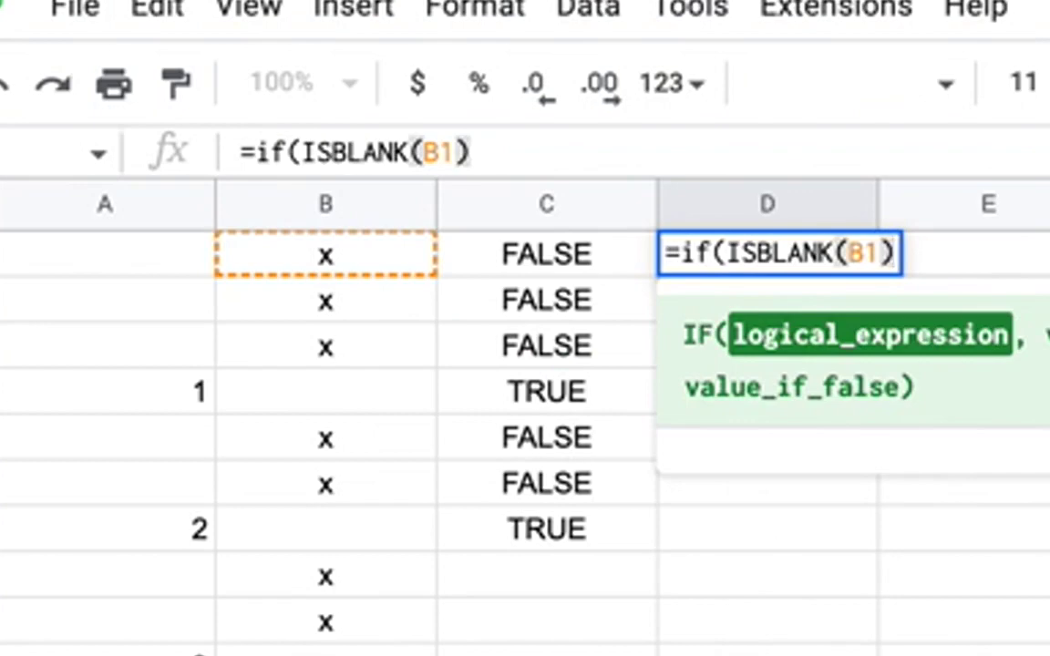
type(",,)")
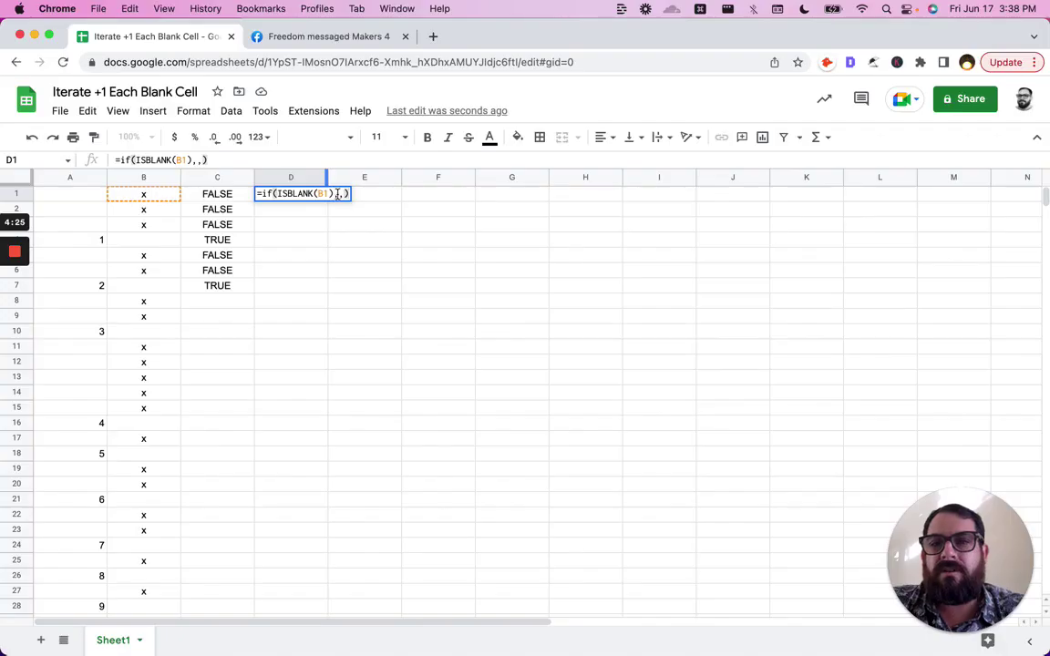
Step: Make the D1 IF formula return "Hey It's True" when true and "Hey False" when false
left_click(338, 194)
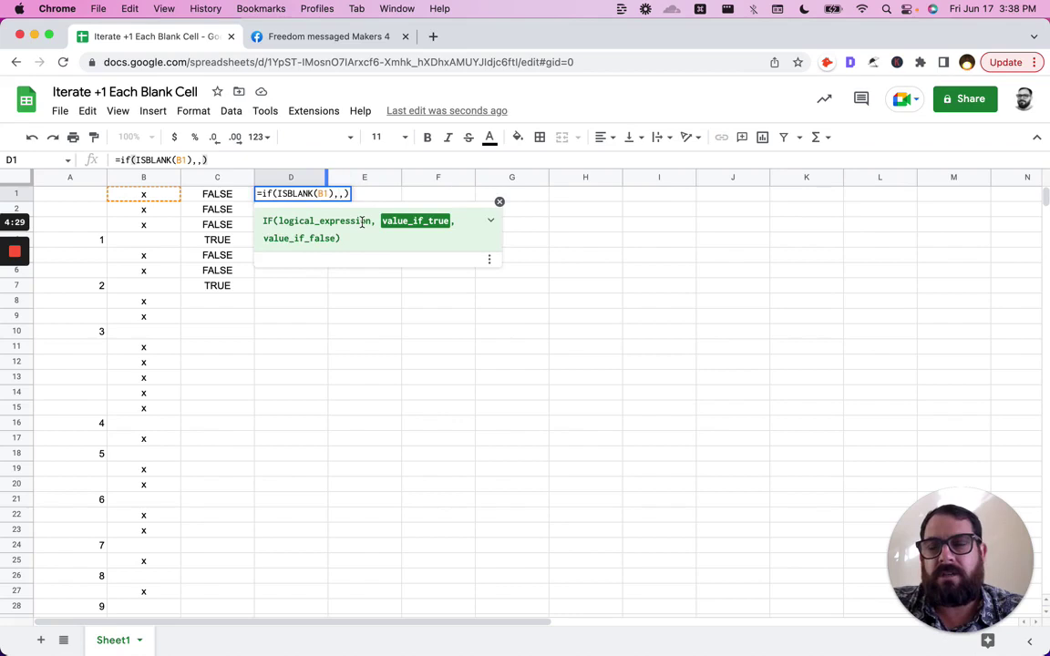
type("\"")
type("Hey It's True\"")
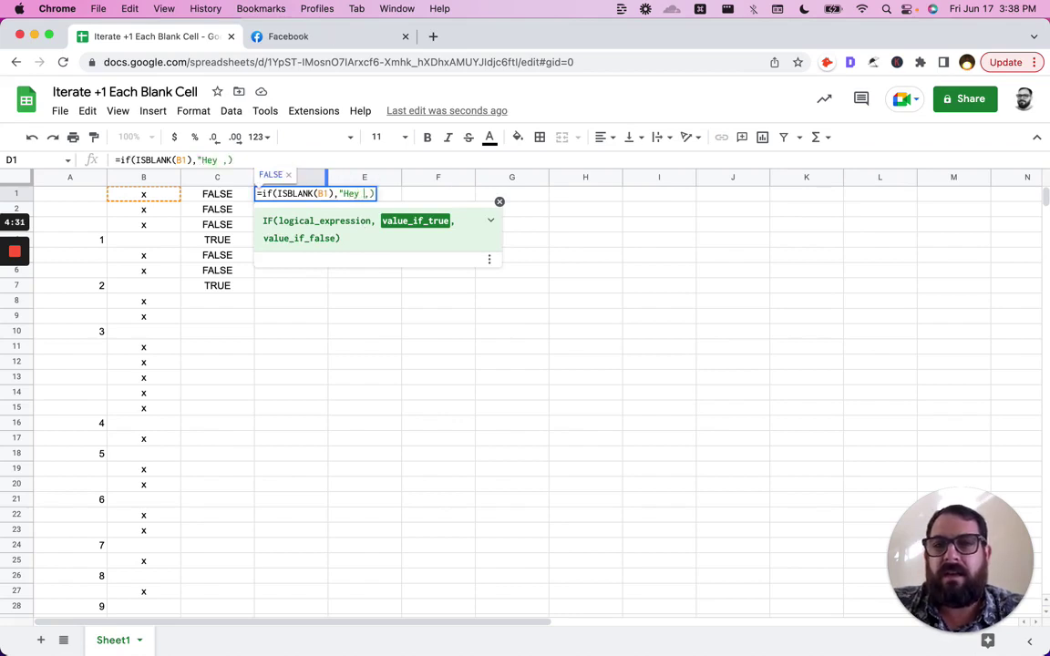
key("Right")
type("\"Hye it's F")
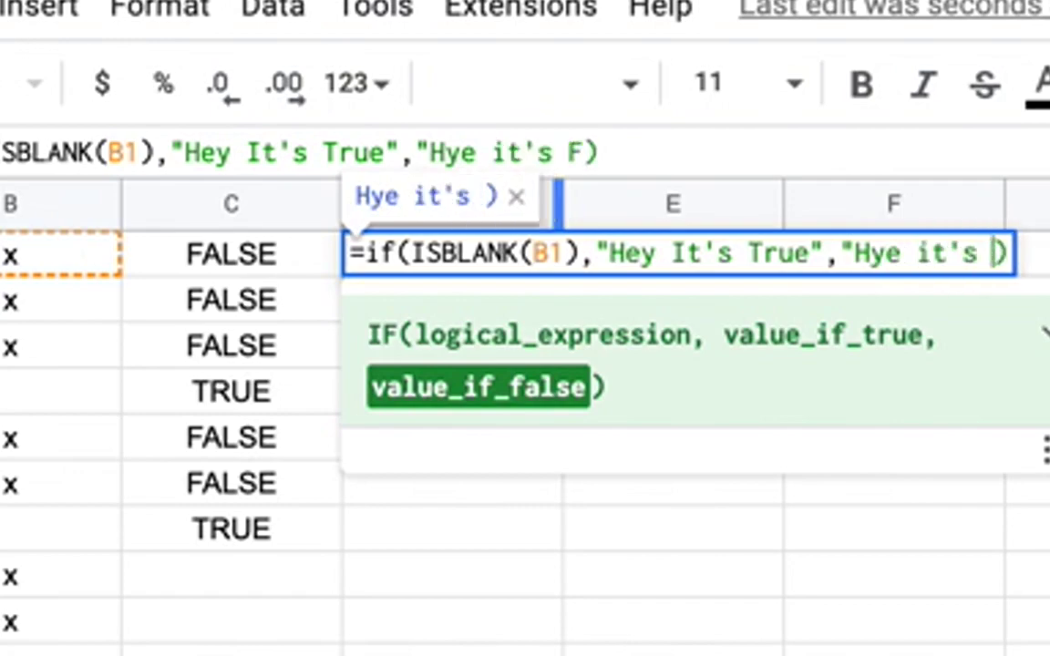
key("Return")
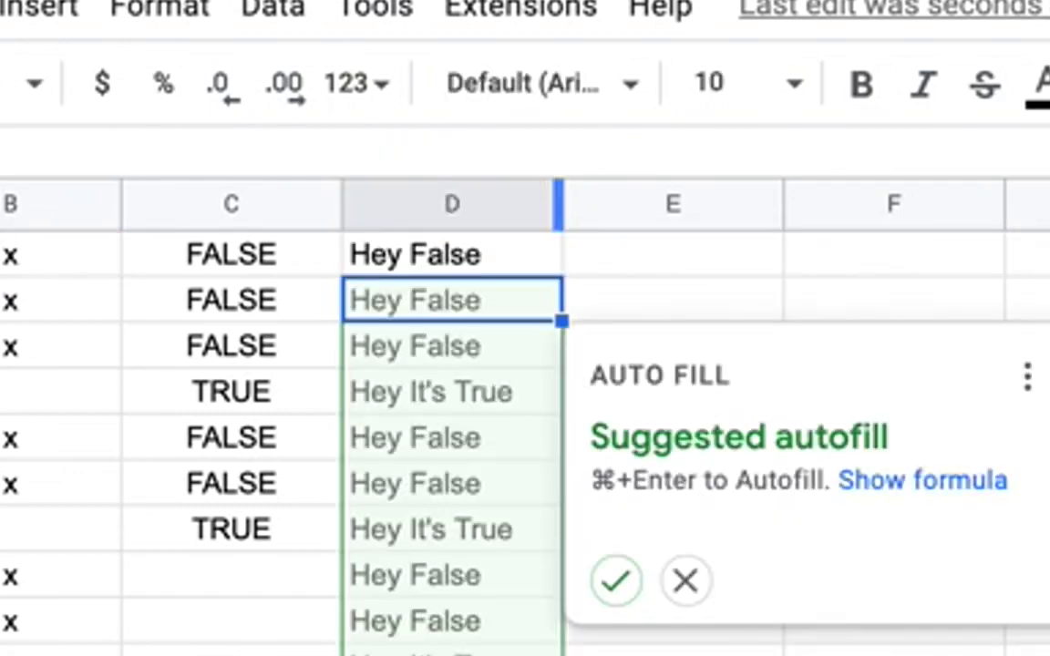
Step: Dismiss the suggested autofill and fill the D1 IF formula down through D10
key("Escape")
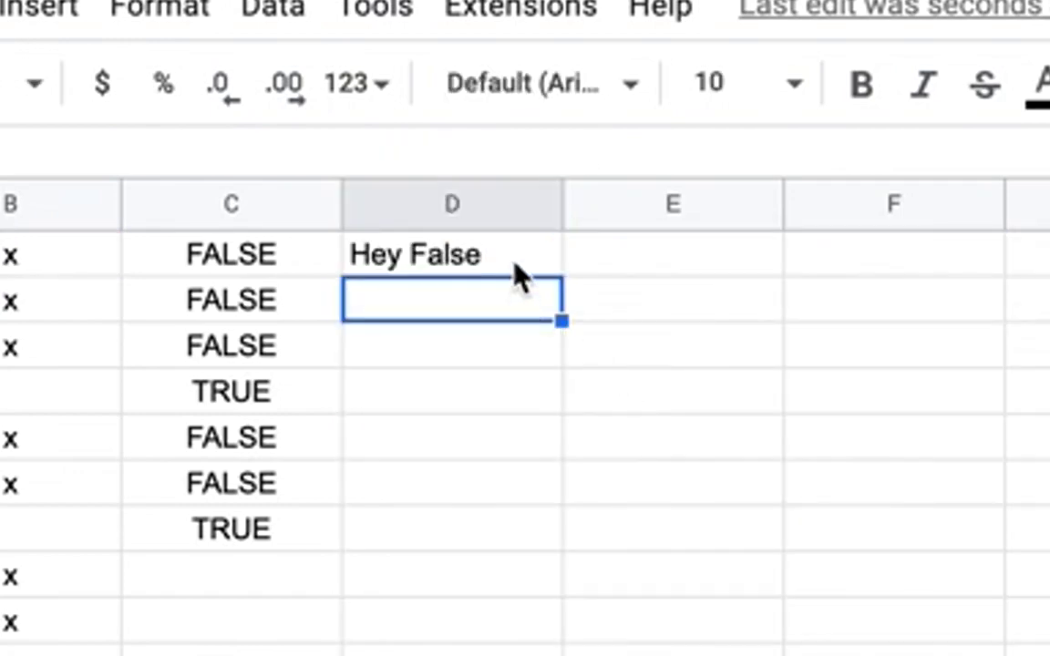
left_click(513, 260)
left_click_drag(562, 277, 563, 651)
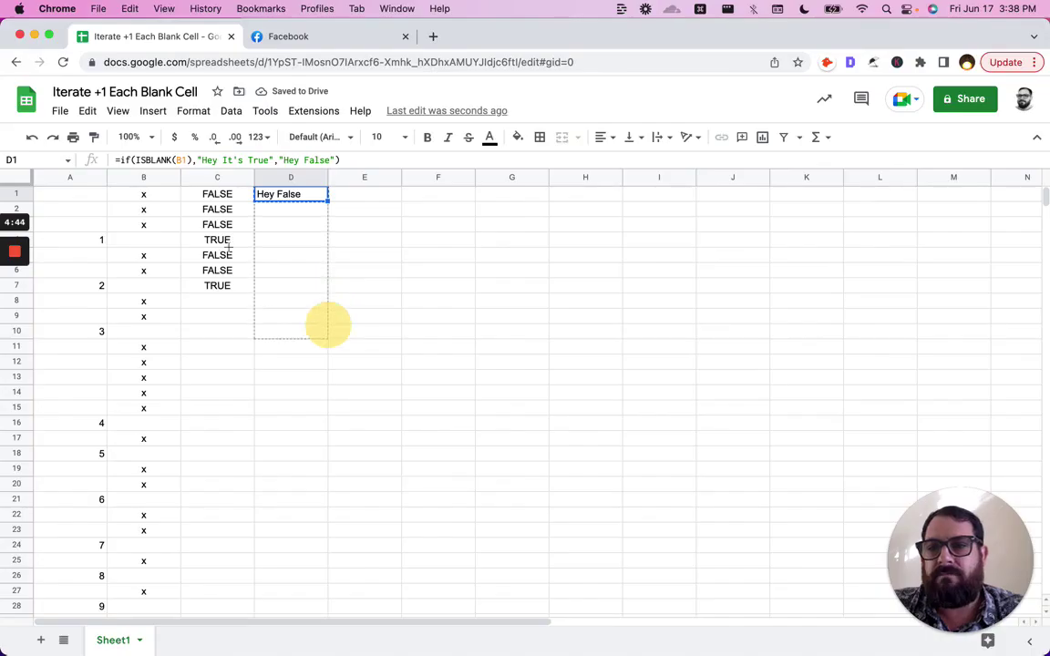
left_click(236, 197)
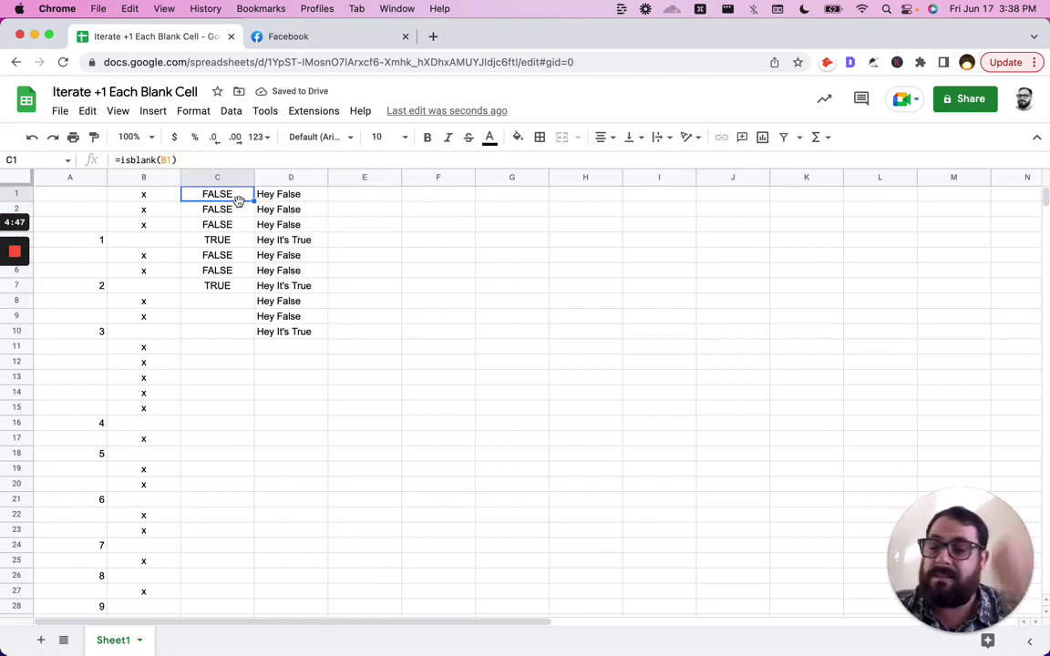
left_click(298, 201)
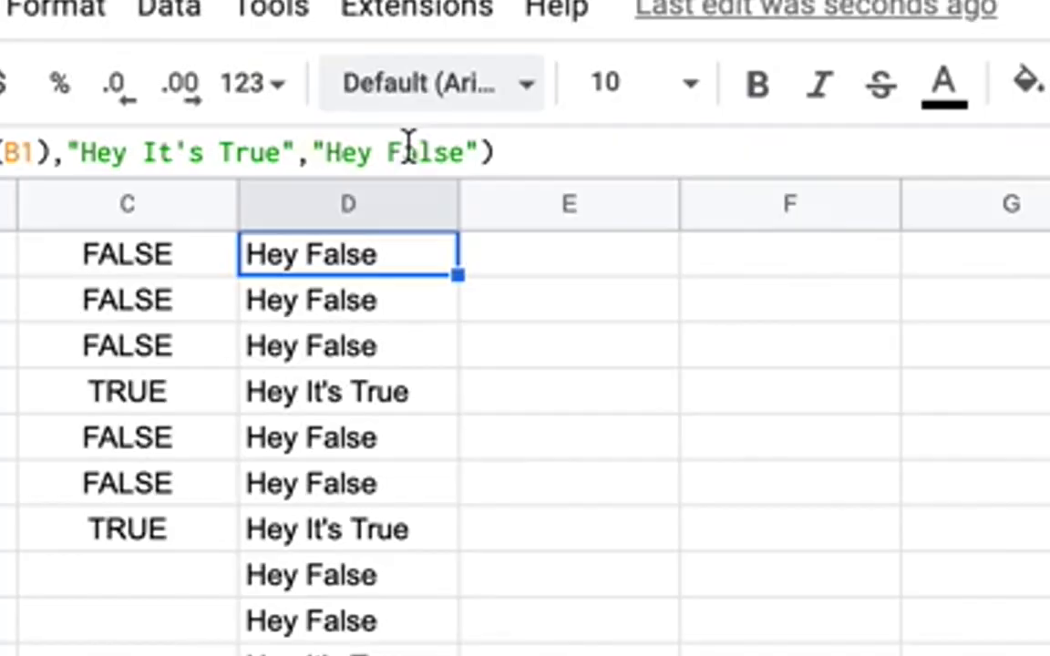
left_click(330, 157)
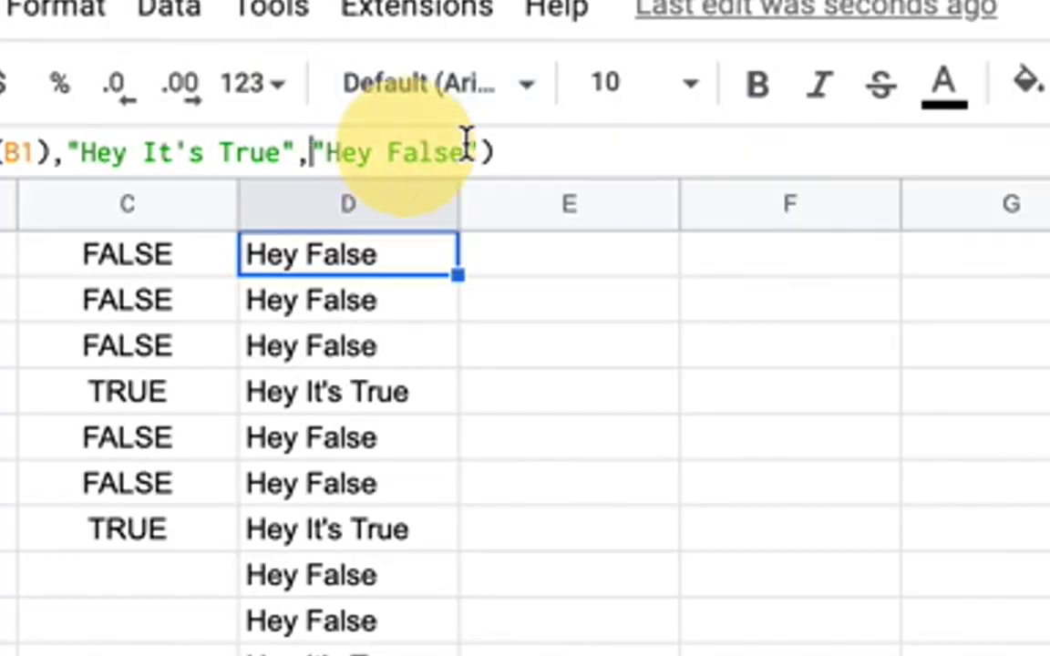
key("BackSpace")
key("BackSpace")
key("BackSpace")
key("BackSpace")
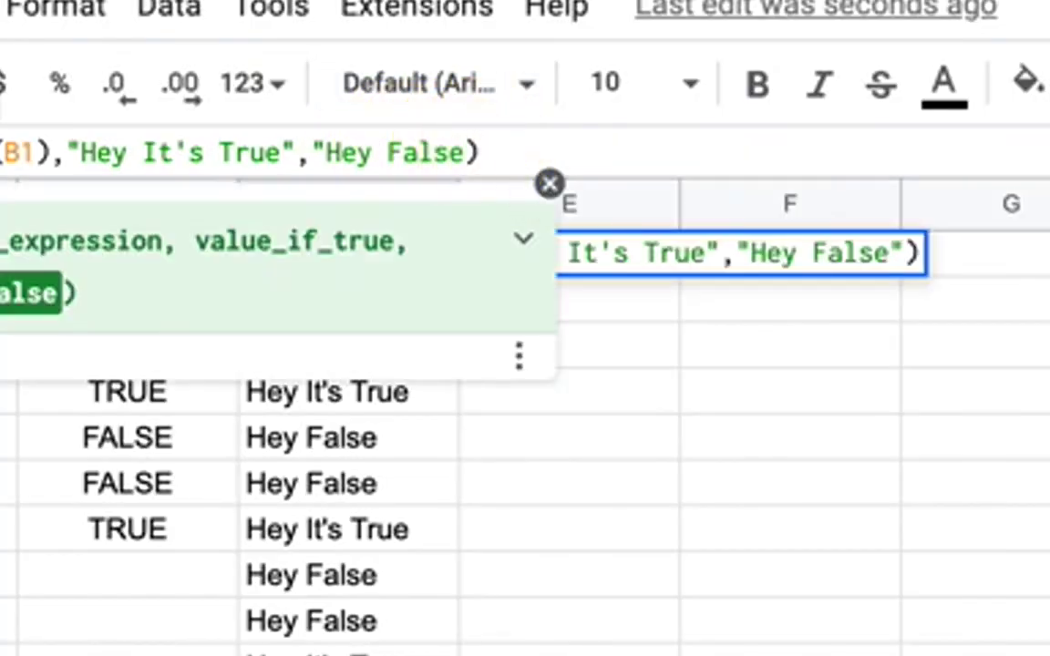
key("BackSpace")
key("BackSpace")
key("Escape")
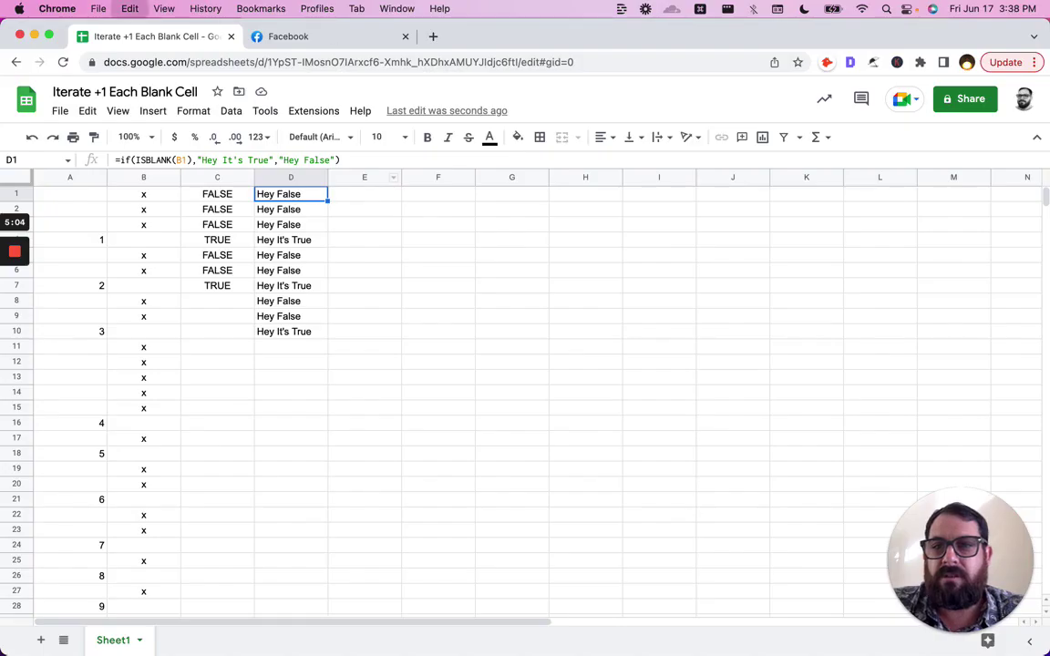
Step: Enter D1's formula text with its B1 reference in E1: =if(ISBLANK(B1),"Hey It's True","Hey False")
left_click(364, 193)
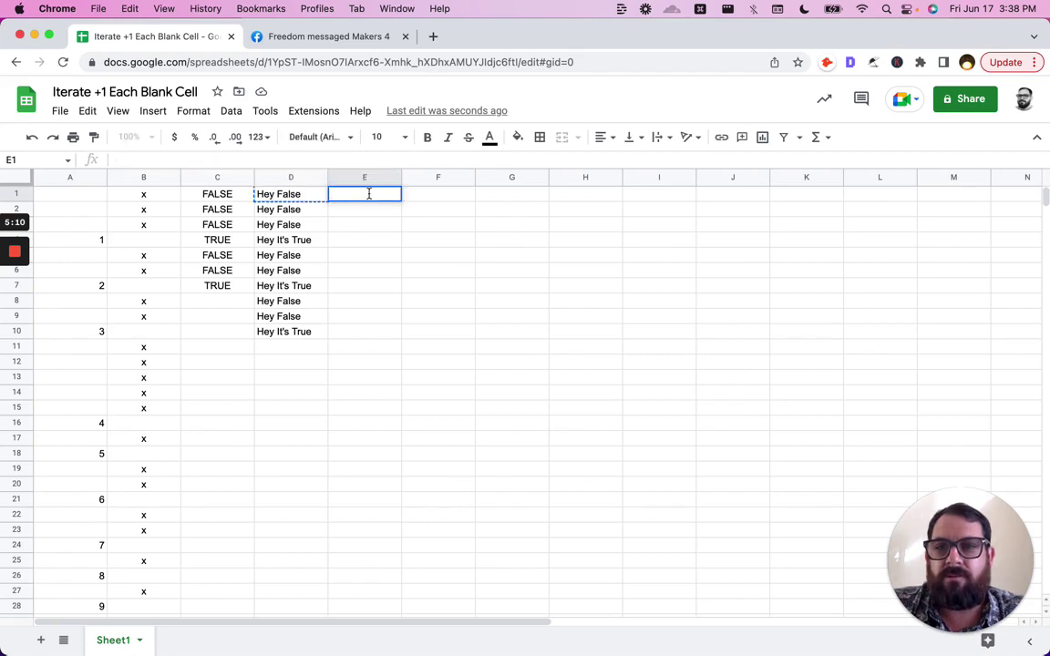
key("Return")
type("=if(ISBLANK(B1),\"Hey It's True\",\"Hey False\")")
Step: Empty the false argument of the E1 formula so it reads =if(ISBLANK(B1),"Hey It's True",)
left_click(550, 195)
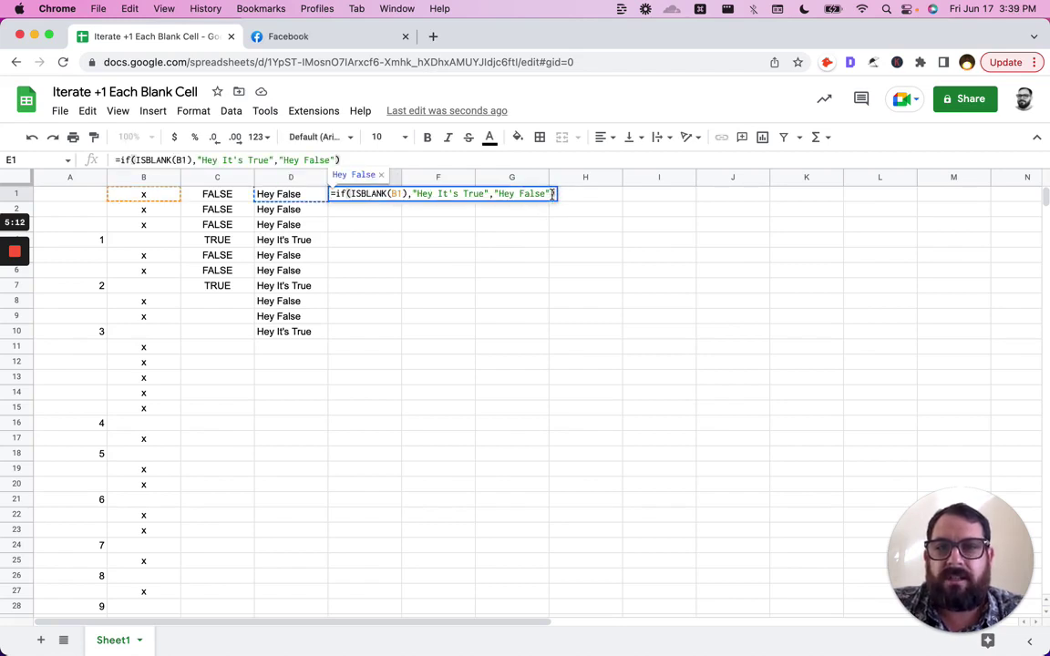
key("BackSpace")
key("BackSpace")
key("BackSpace")
key("BackSpace")
key("BackSpace")
key("BackSpace")
key("BackSpace")
key("BackSpace")
key("BackSpace")
key("BackSpace")
key("BackSpace")
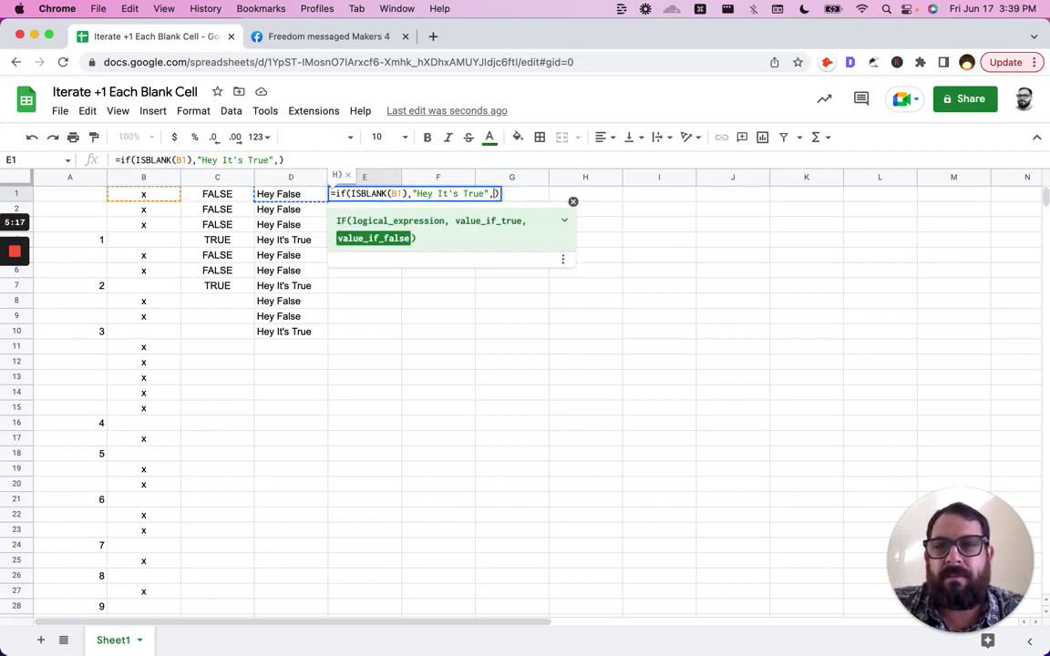
key("Return")
Step: Copy the E1 formula down through E10
key("Up")
key("super+c")
key("shift+Down")
key("shift+Down")
key("shift+Down")
key("shift+Down")
key("shift+Down")
key("ctrl+v")
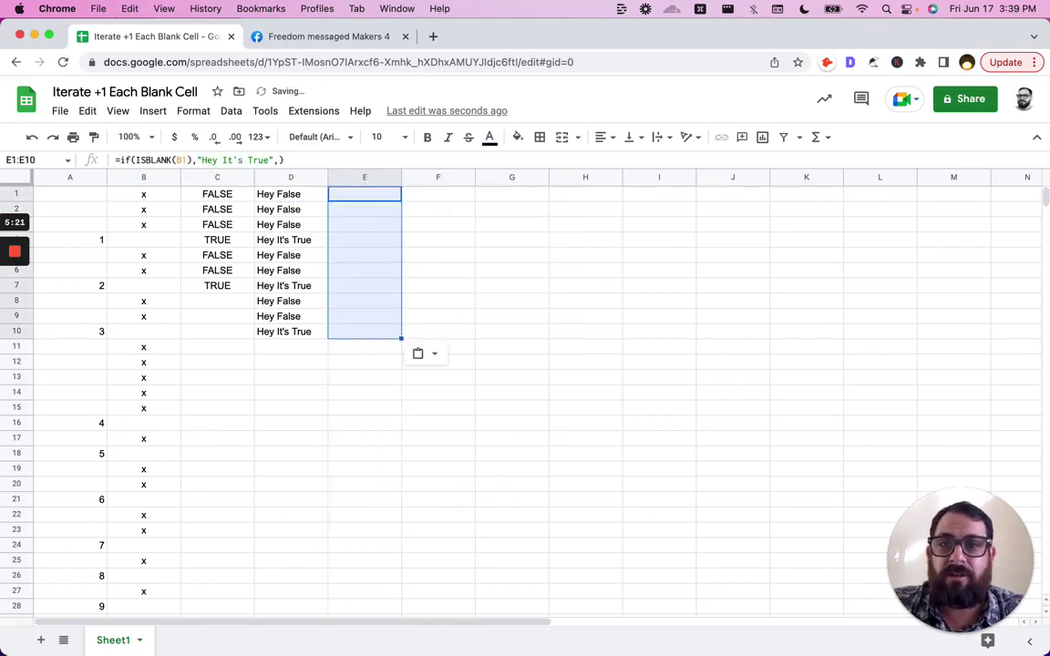
Step: Extend the copied IF formula below row 10 down the rest of column E, and return to E1
left_click(365, 193)
key("Down")
key("Down")
key("Down")
key("Down")
key("Down")
key("Down")
key("Down")
key("Down")
key("Down")
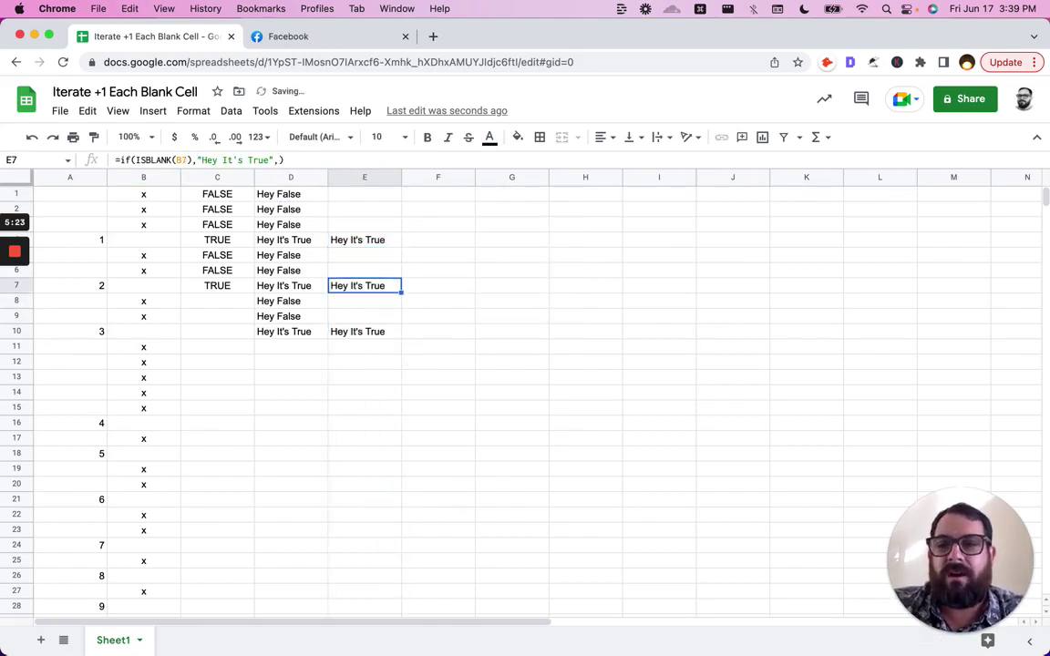
key("super+shift+Down")
key("super+v")
key("Up")
key("Up")
key("Up")
key("Up")
key("Up")
key("Up")
key("Up")
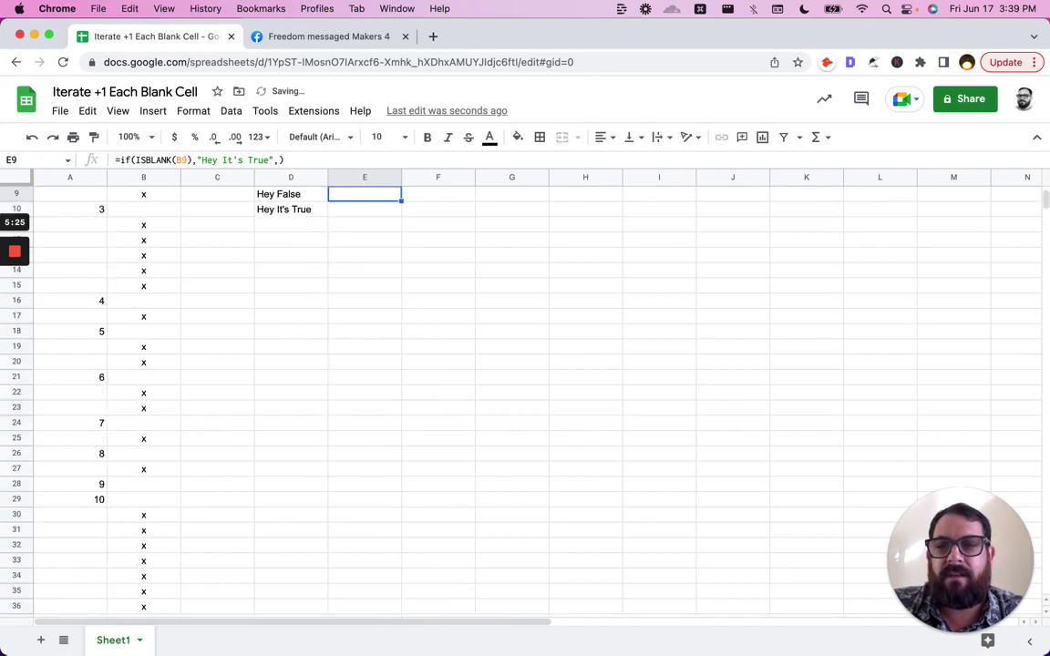
key("Up")
key("Up")
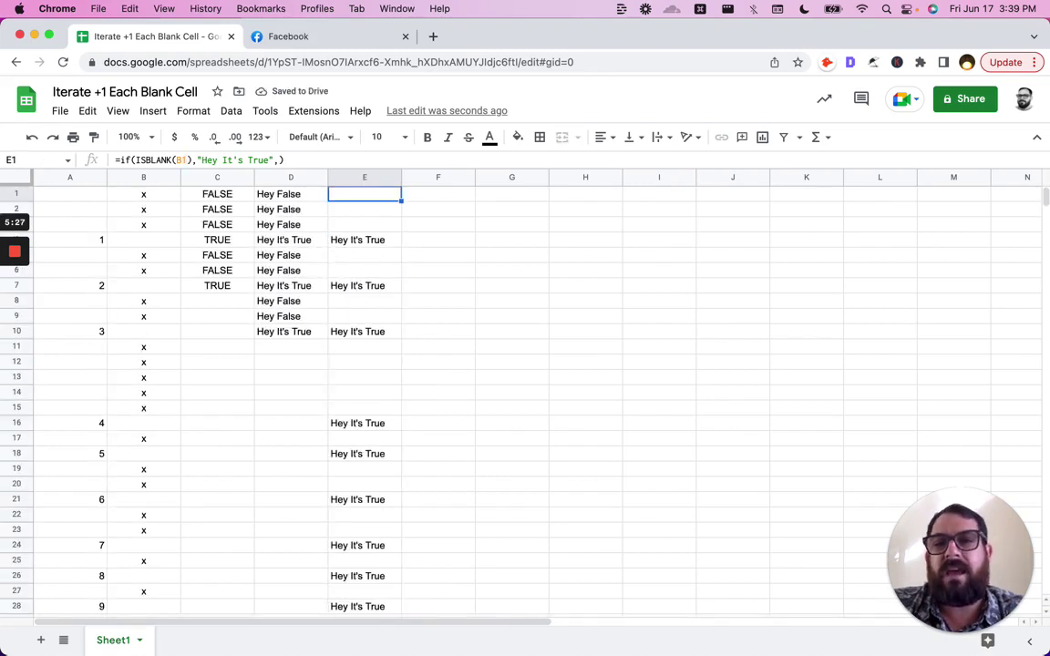
Step: Enter the number 1 in cells E4 and F4
left_click(362, 240)
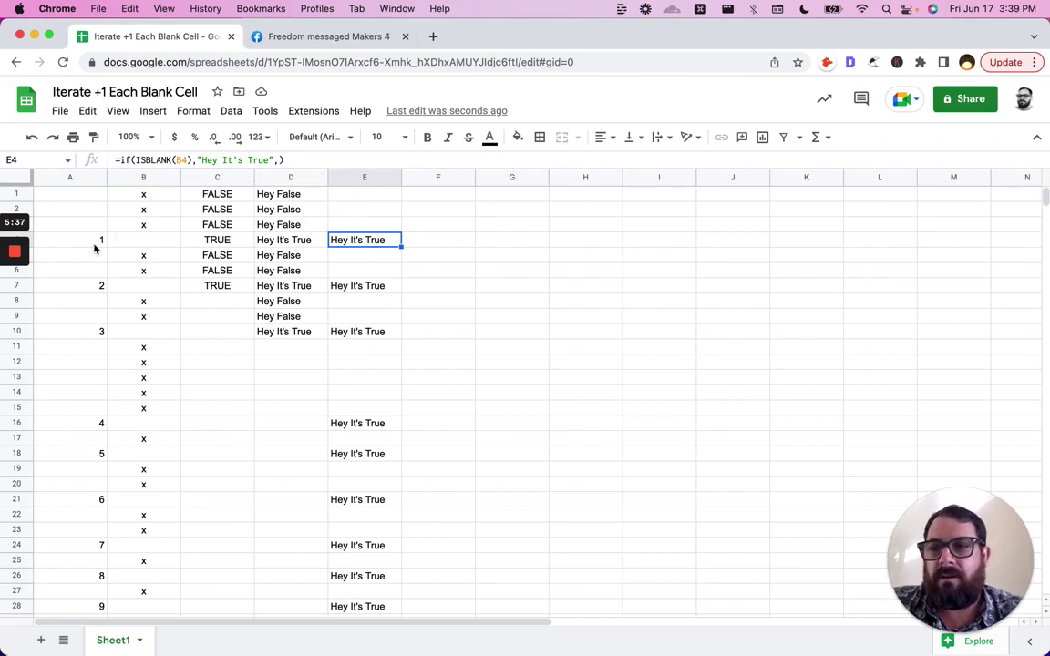
type("1")
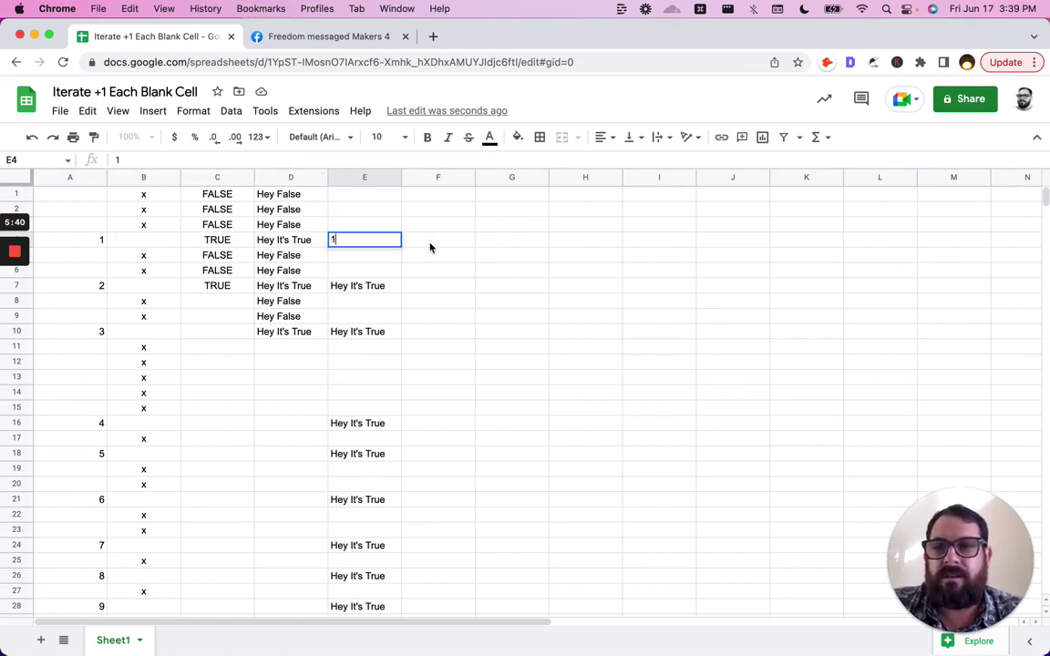
left_click(428, 244)
type("1")
key("Down")
Step: Enter an array formula in F7 that returns the column A cells above row 7: =arrayformula(A1:A6)
key("Down")
key("Down")
type("=")
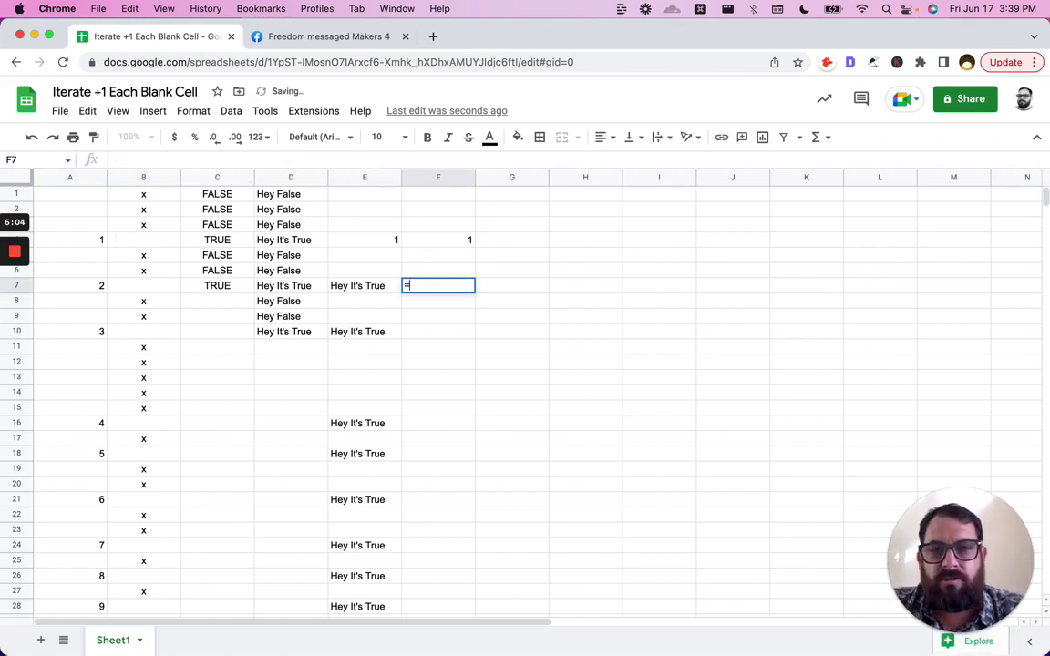
type("array")
type("fo")
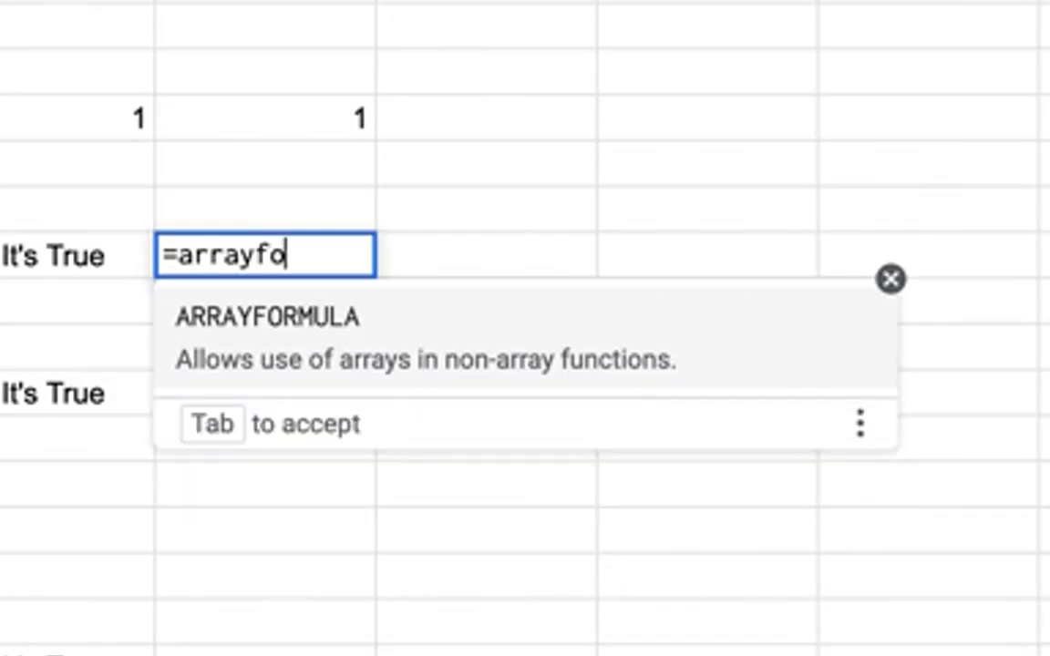
type("rmula(A1:A")
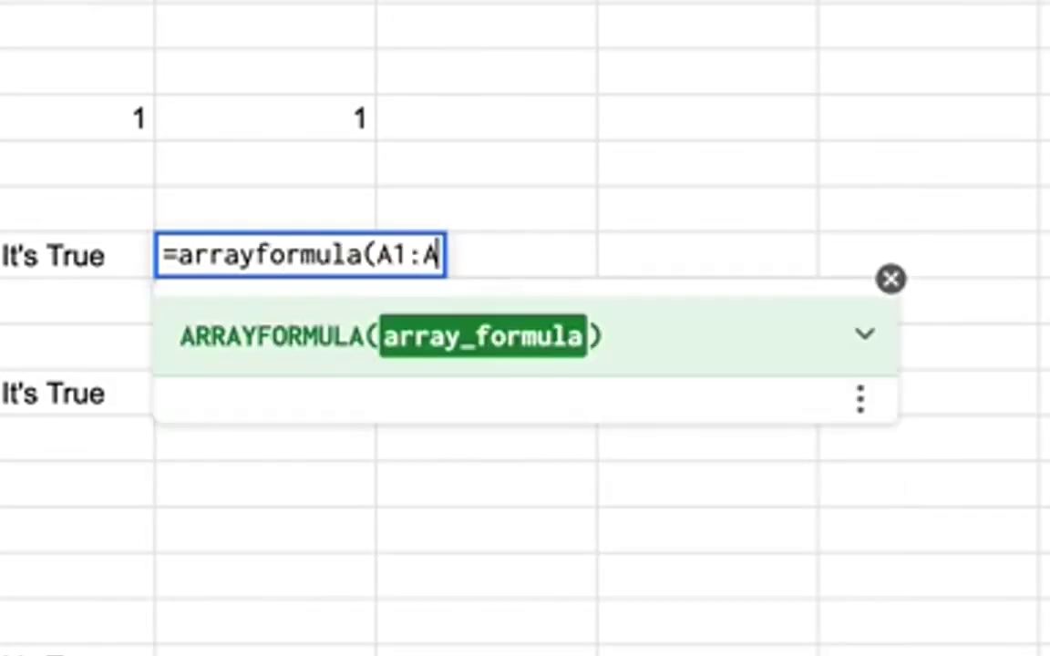
type("6)")
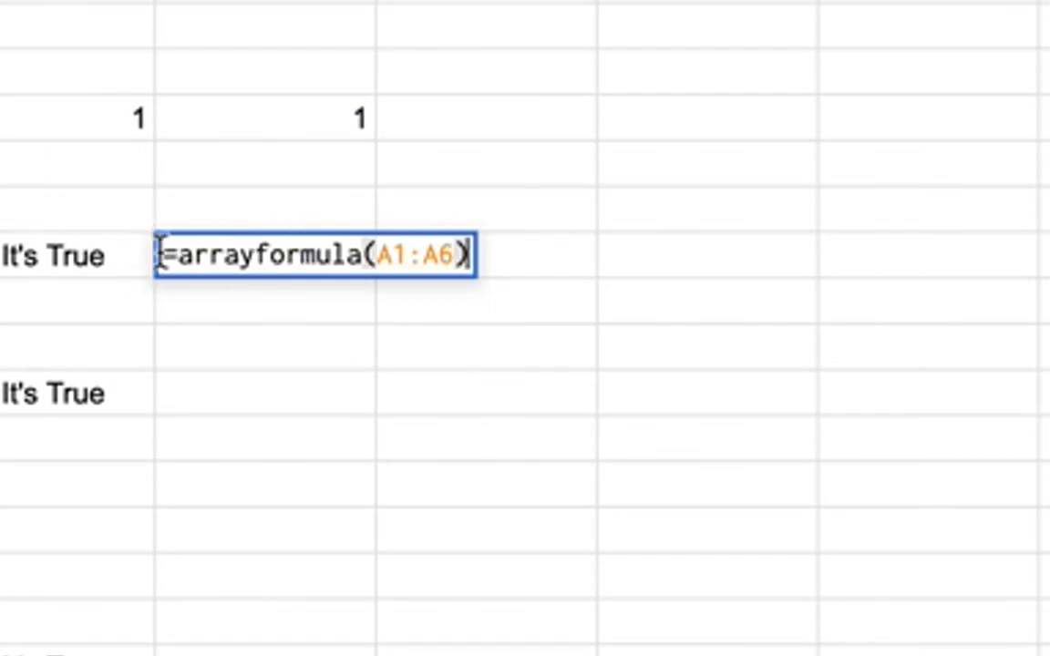
key("Return")
left_click(280, 262)
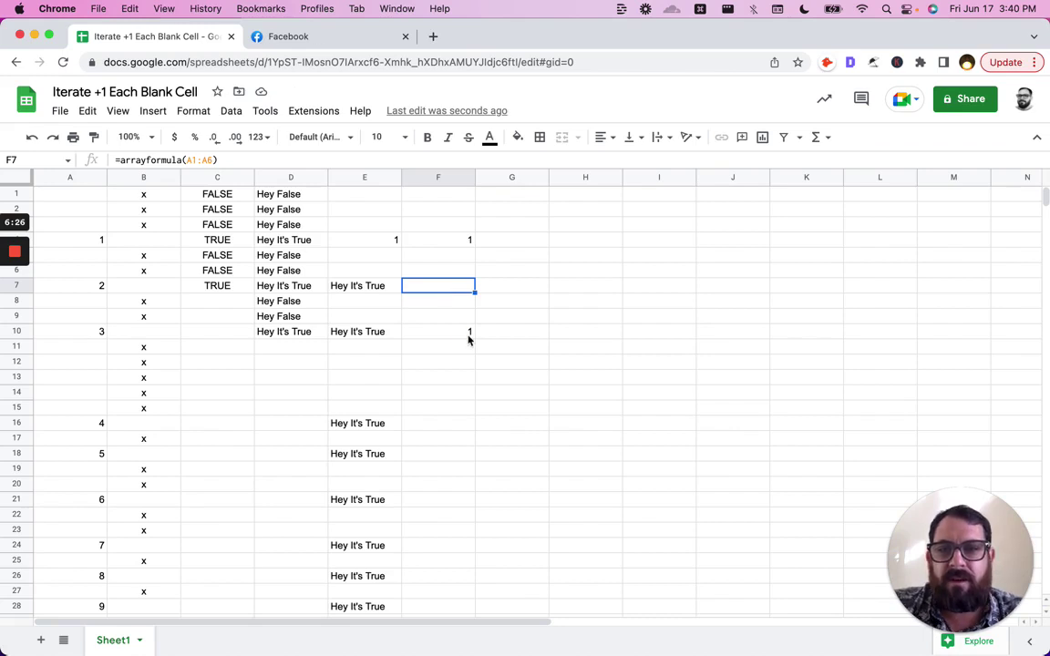
left_click(344, 401)
Step: Wrap the F7 array formula in MAX so it reads =MAX(arrayformula(A1:A6))
left_click(459, 288)
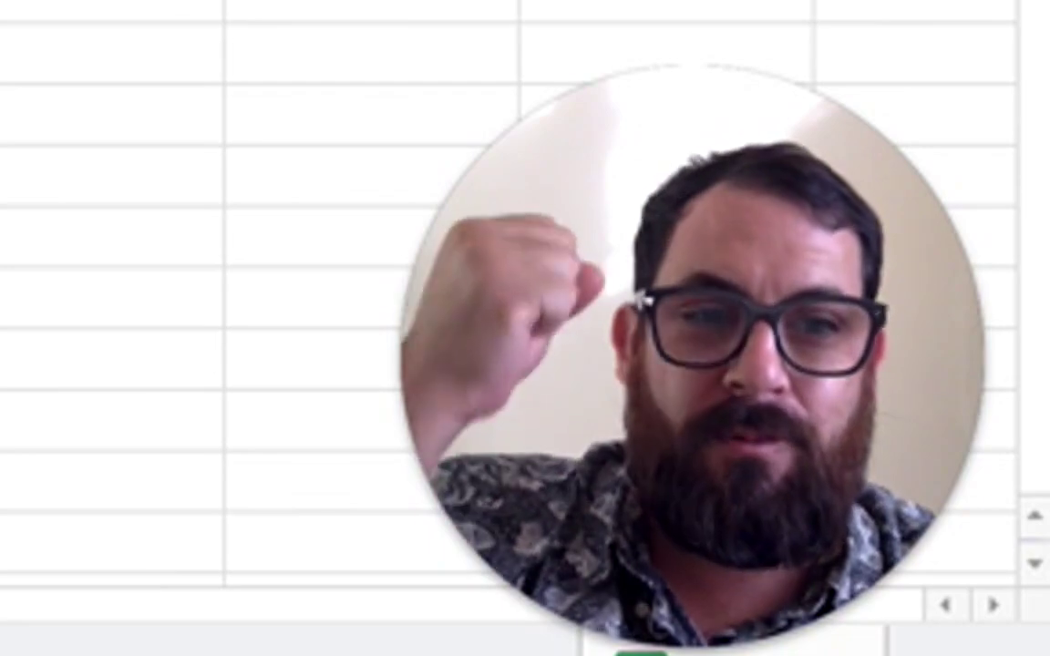
type("MAX(arrayformula(A1:A6")
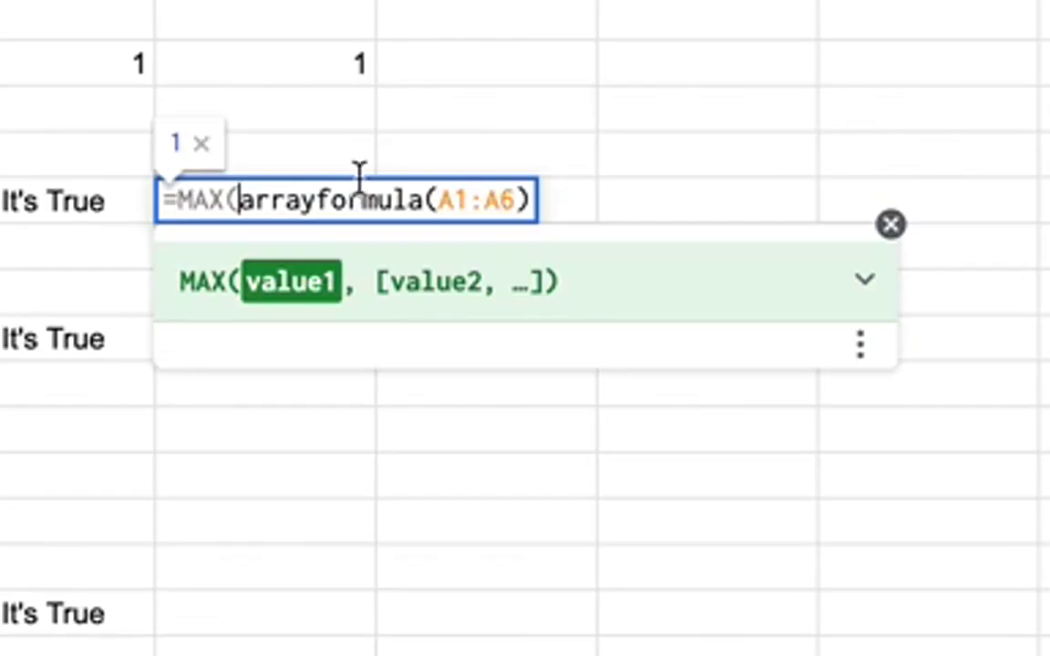
left_click(524, 201)
type(")")
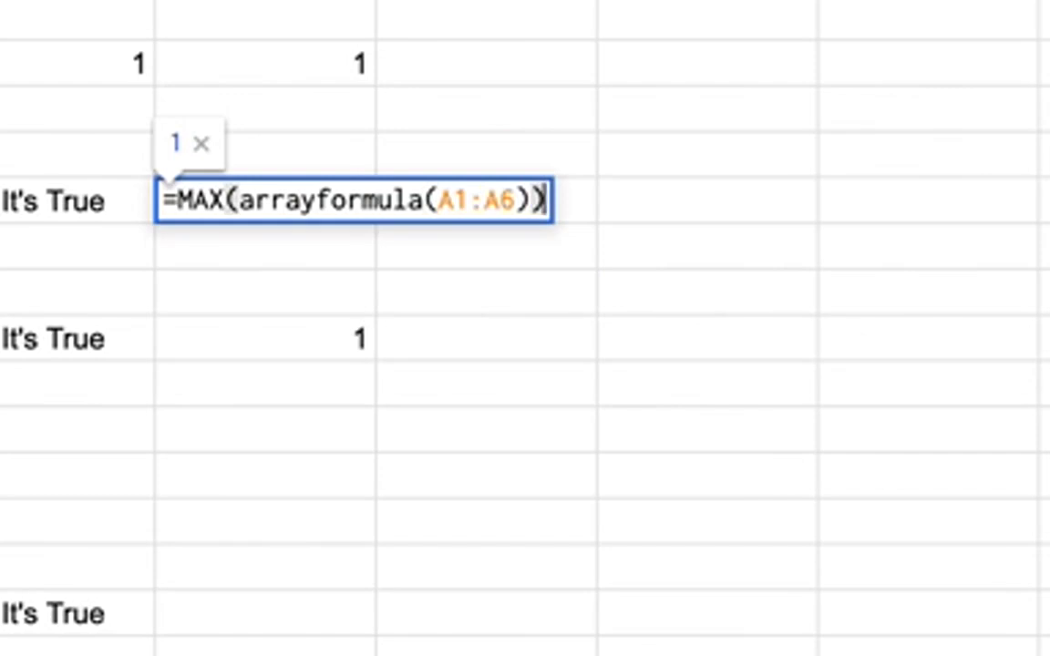
key("Return")
Step: Add 1 to the F7 maximum so the formula reads =MAX(arrayformula(A1:A6))+1
left_click(272, 203)
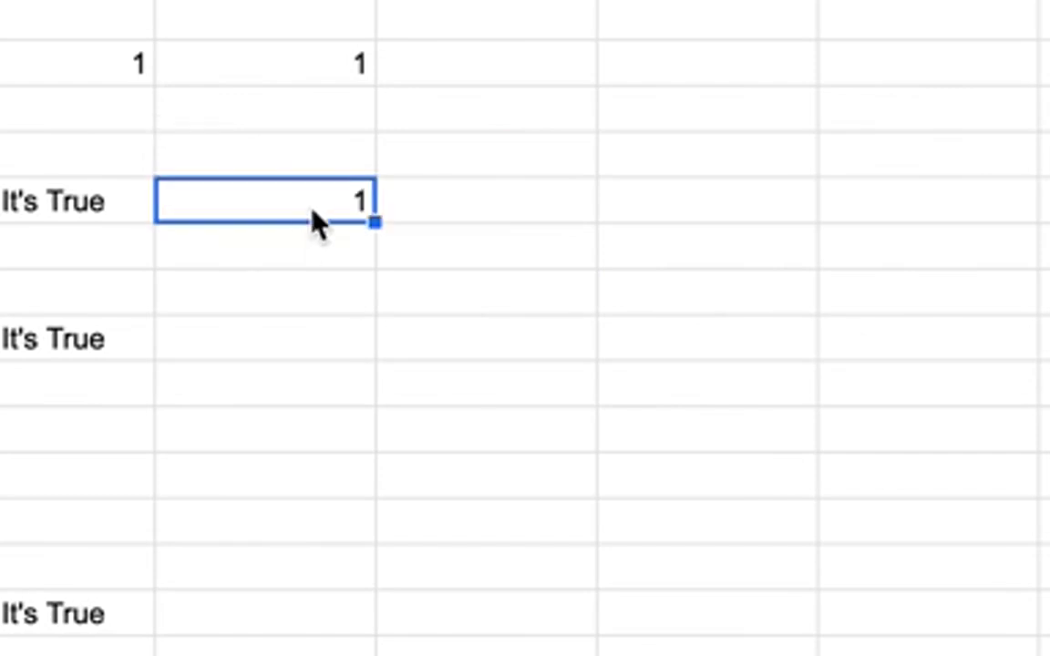
left_click(304, 204)
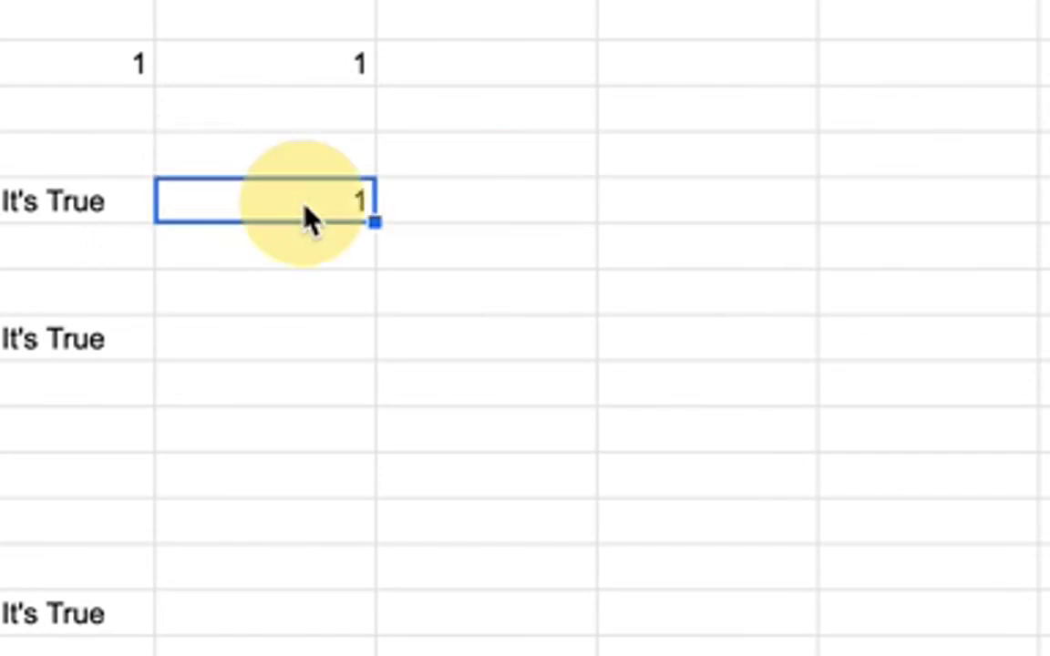
double_click(305, 202)
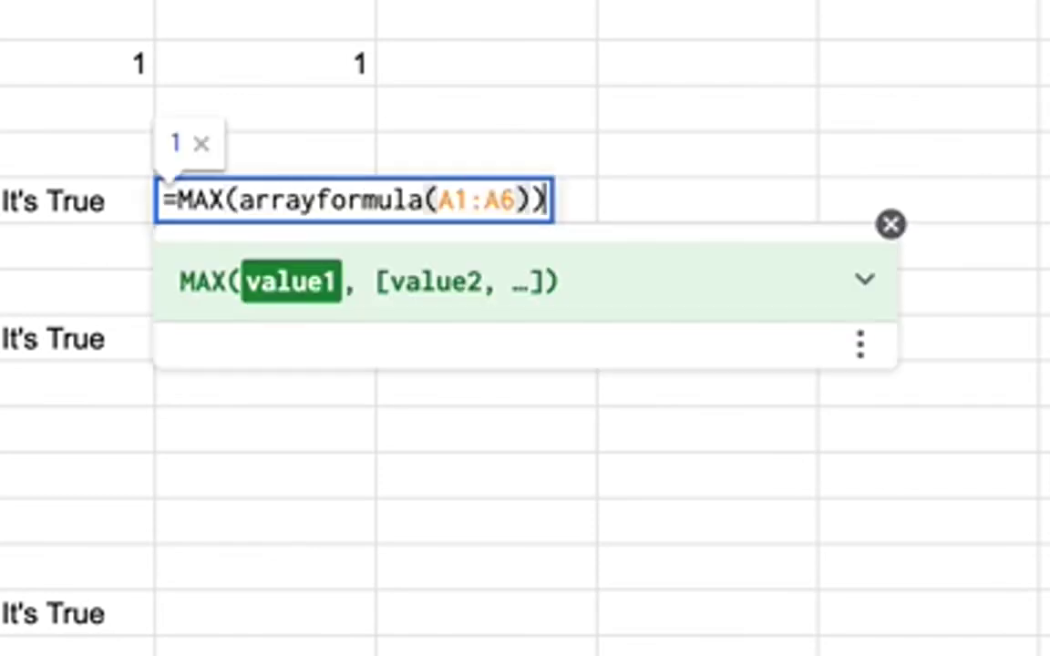
type("+1")
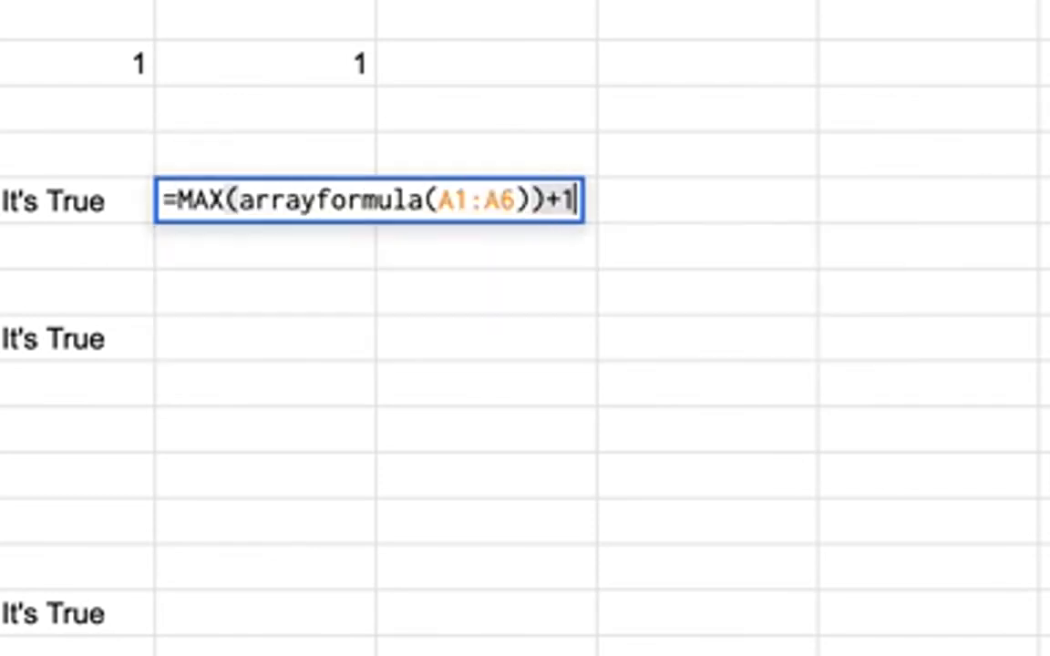
key("Return")
left_click(301, 203)
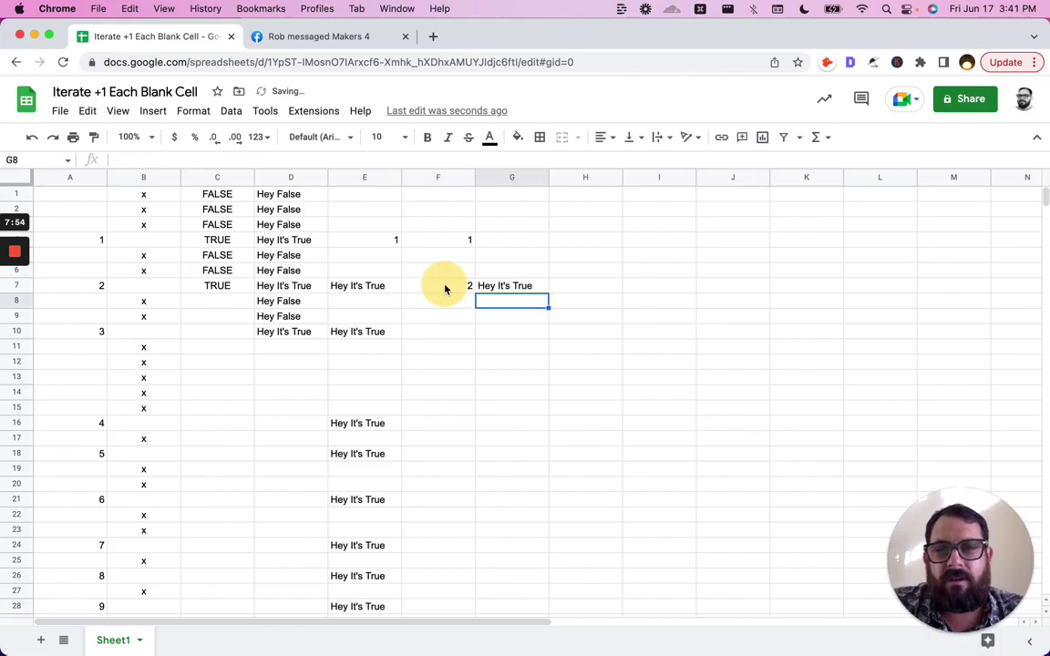
Step: Copy the expression MAX(arrayformula(A1:A6))+1 from F7 without its equals sign, leaving the cell unedited
double_click(445, 288)
triple_click(556, 285)
key("ctrl+c")
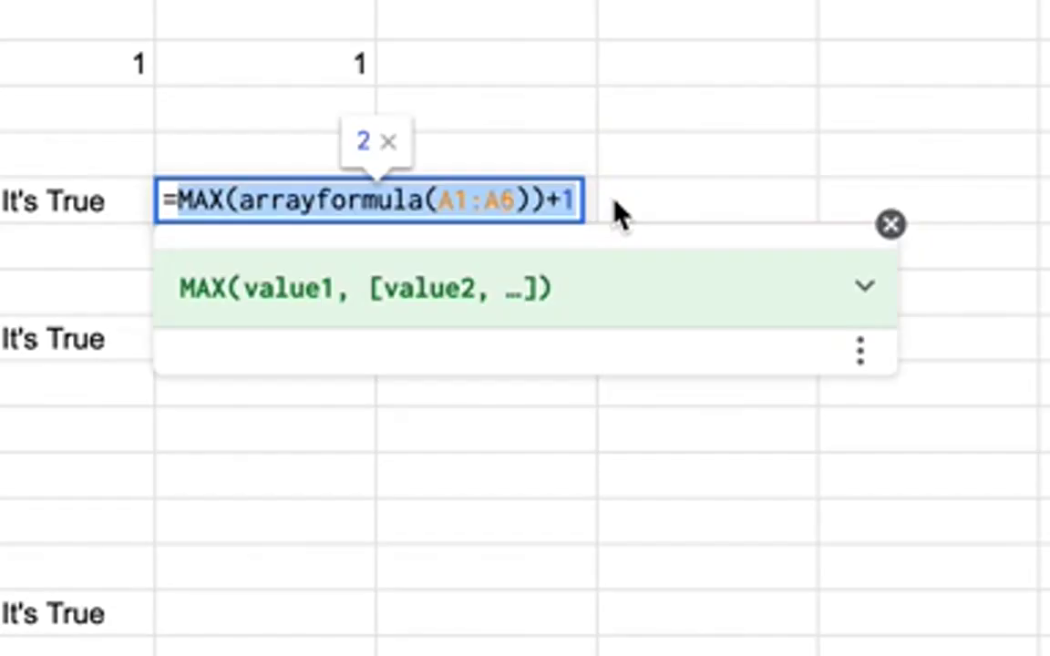
key("Escape")
Step: Replace "Hey It's True" in the G7 formula with the copied expression: =if(ISBLANK(B7),MAX(arrayformula(A1:A6))+1,)
double_click(464, 206)
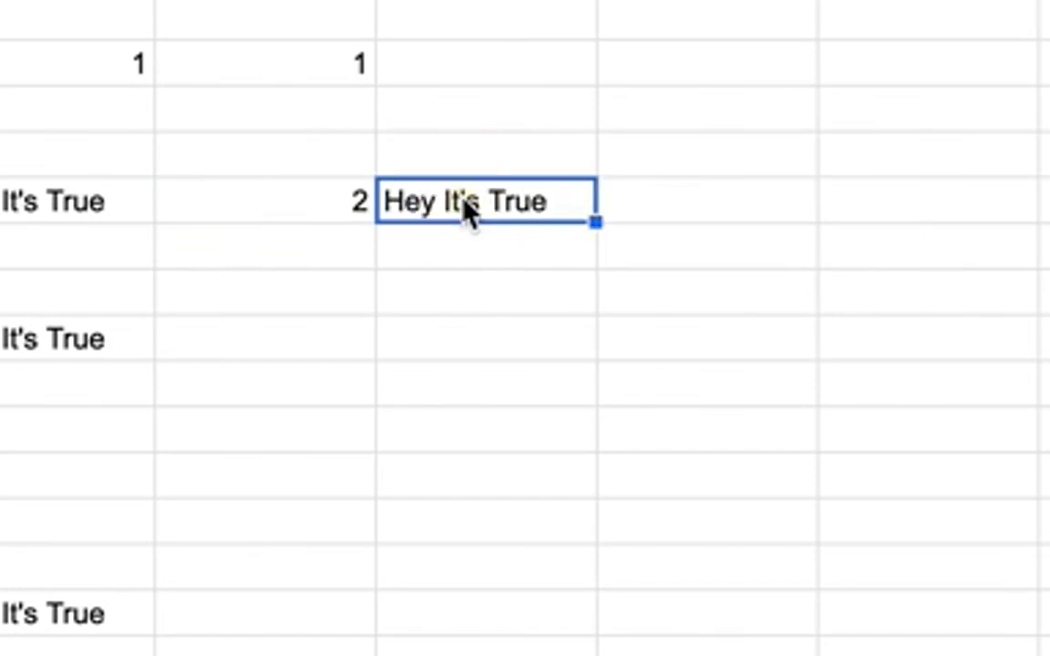
left_click(637, 198)
left_click(868, 201)
key("BackSpace")
key("BackSpace")
key("BackSpace")
key("BackSpace")
key("BackSpace")
key("BackSpace")
key("BackSpace")
key("BackSpace")
key("BackSpace")
key("BackSpace")
key("BackSpace")
key("BackSpace")
key("BackSpace")
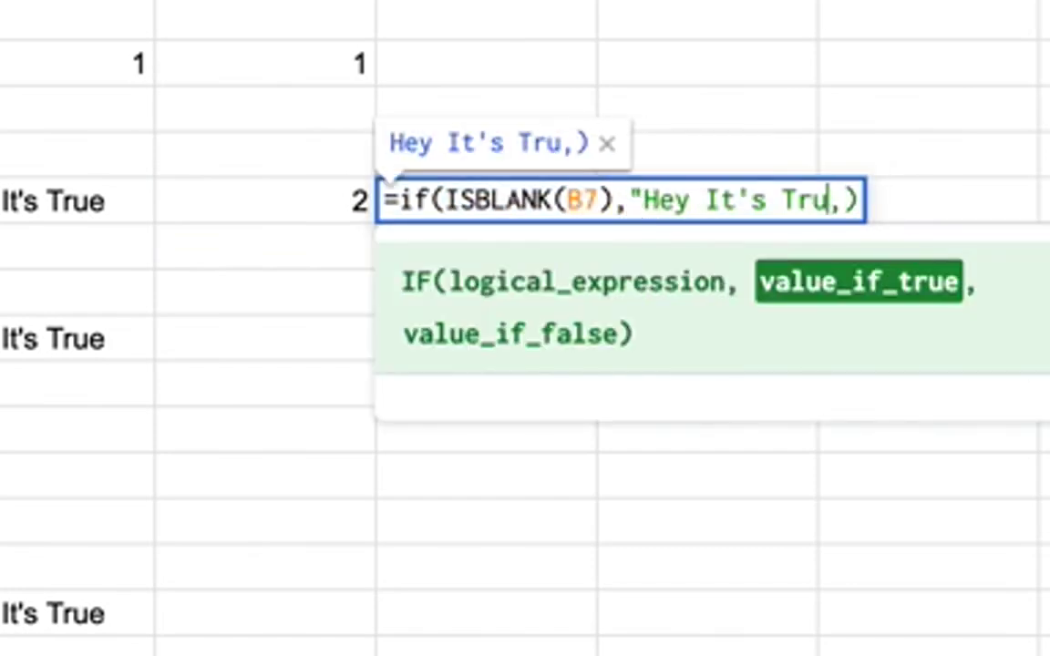
key("BackSpace")
key("BackSpace")
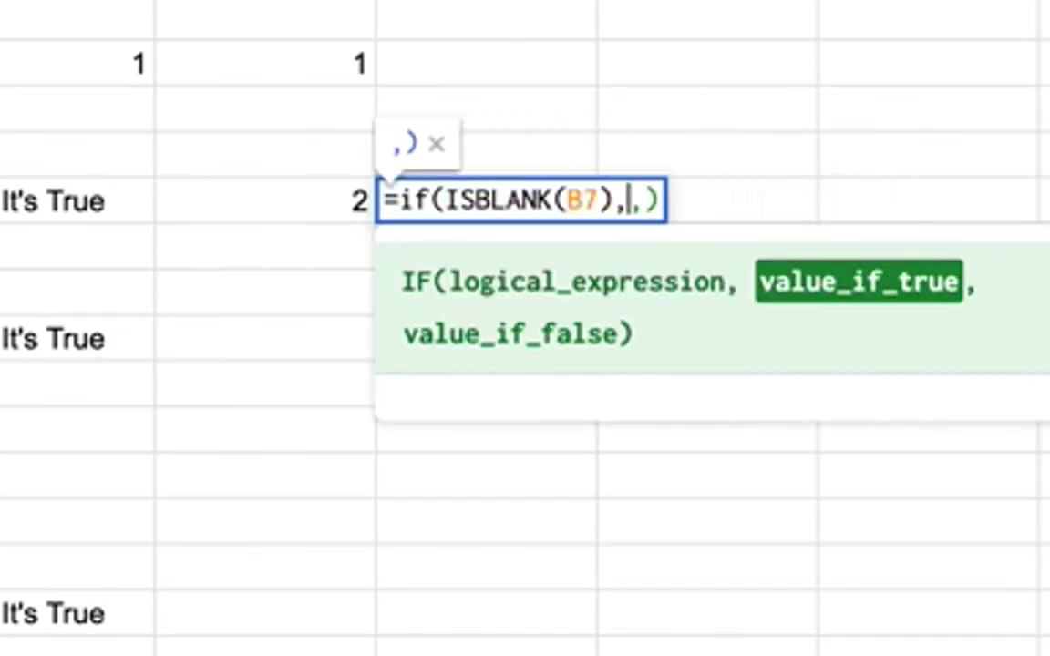
key("ctrl+v")
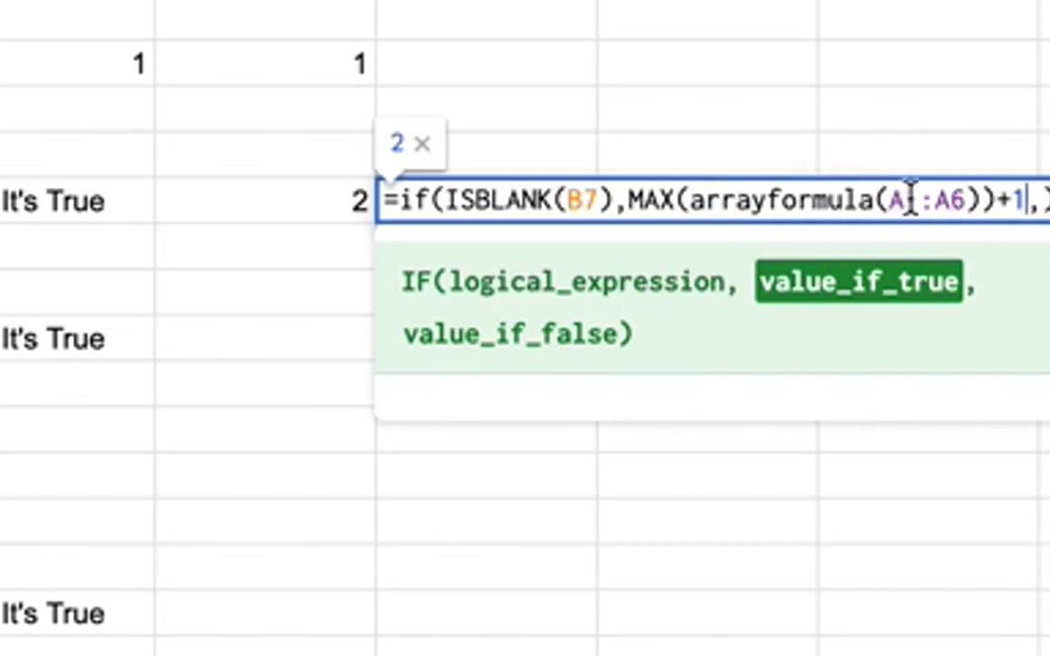
key("Return")
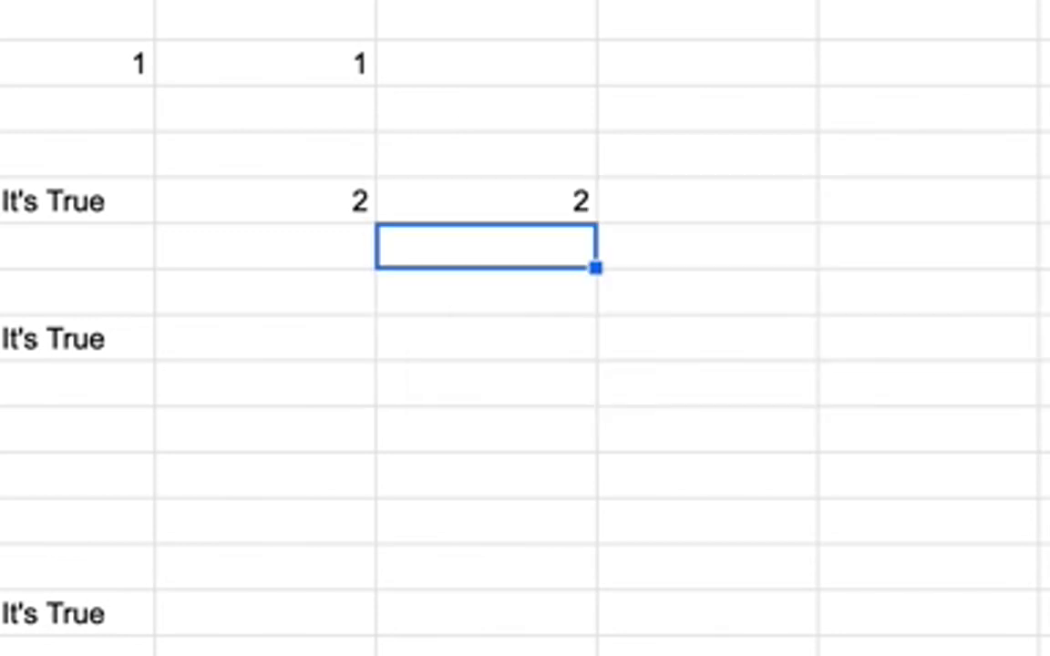
Step: Copy the completed formula from G7 and paste it down column G as far as G10
key("Up")
key("super+c")
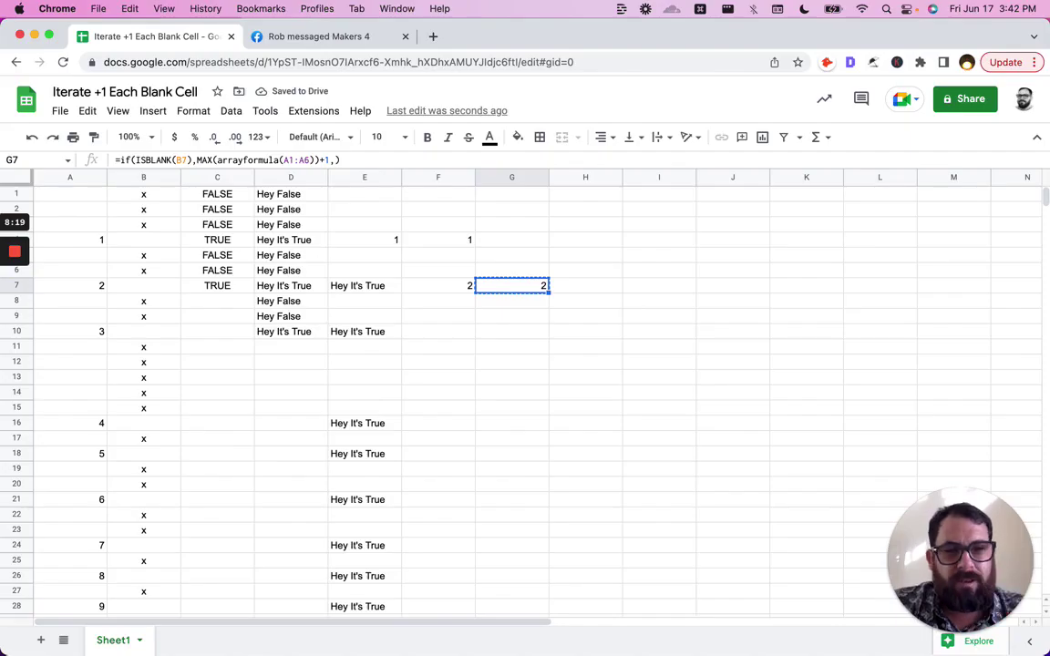
key("Down")
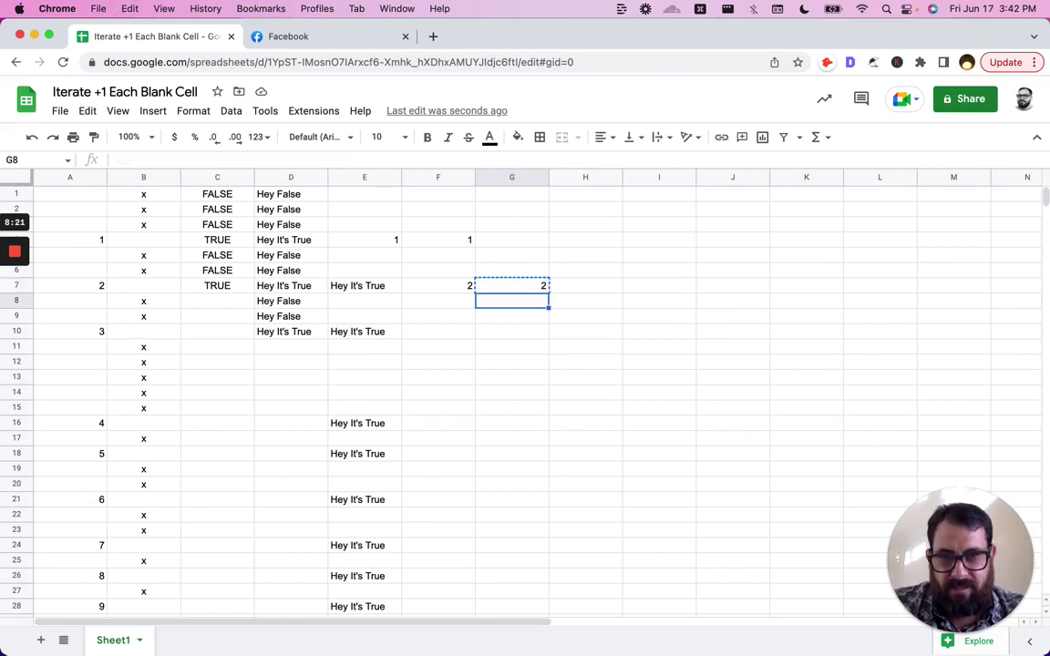
key("super+v")
key("Down")
key("Down")
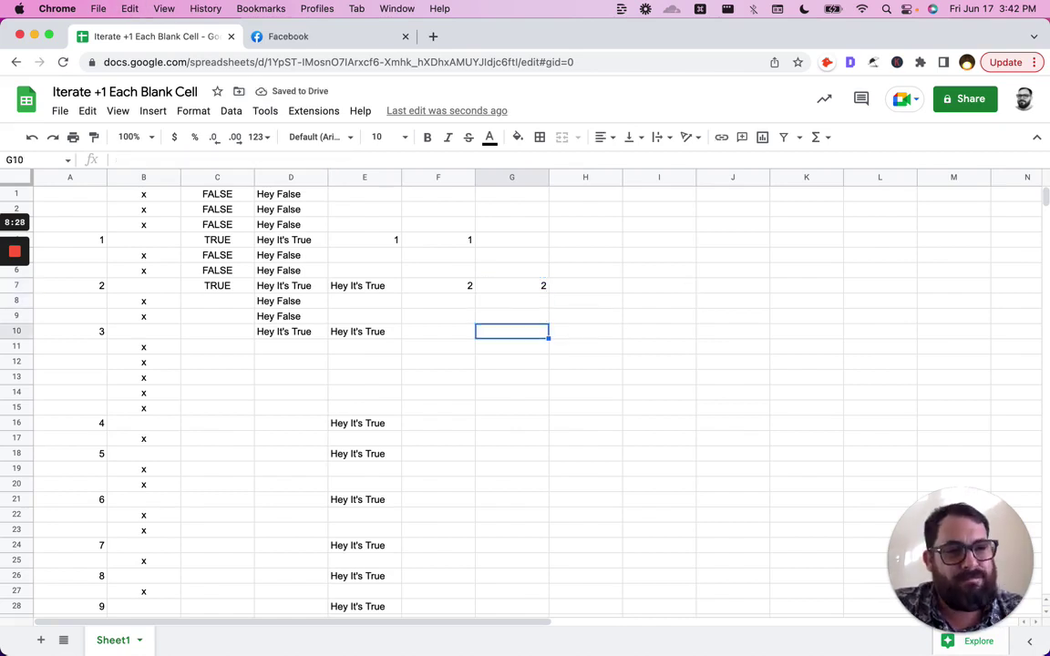
key("Up")
key("Down")
key("super+v")
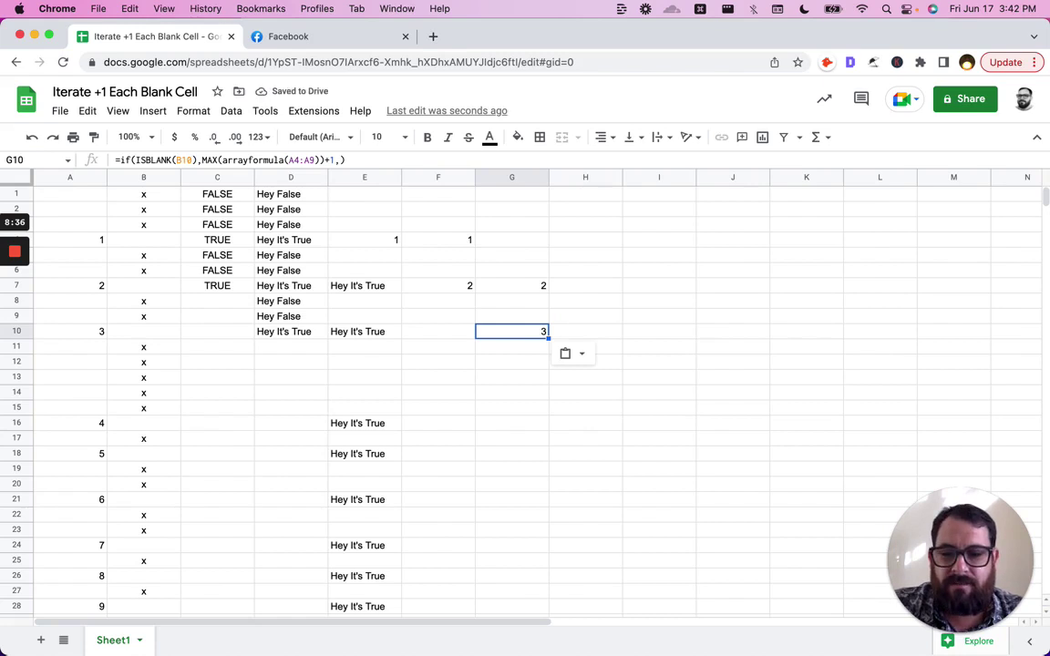
Step: Copy the G10 formula and paste it cell by cell down column G through G26
key("super+c")
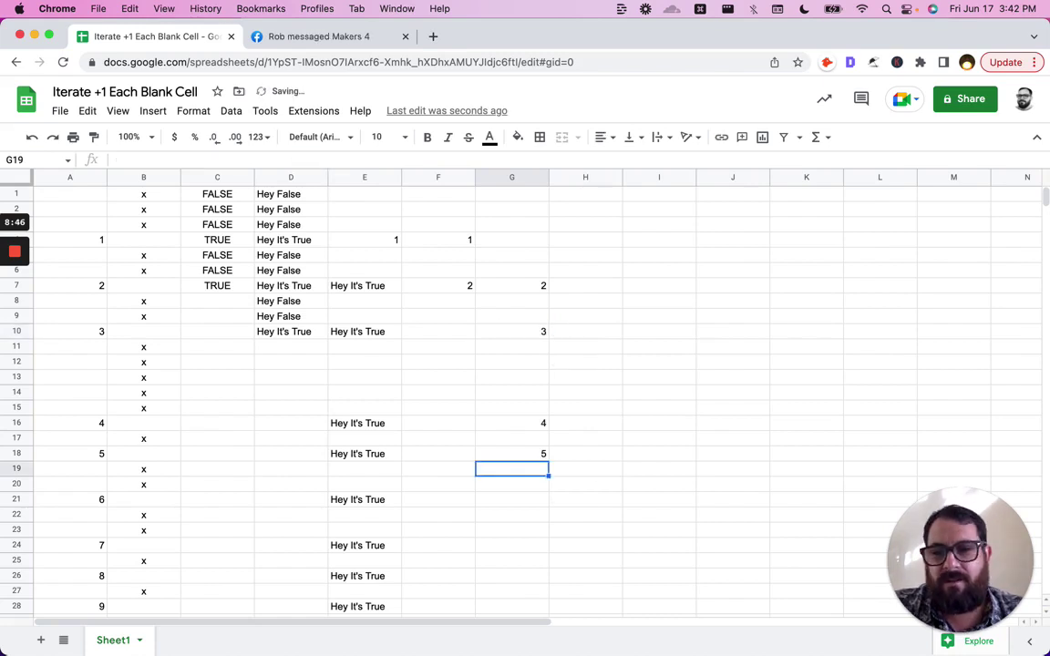
key("super+v")
key("Down")
key("super+v")
key("Down")
key("super+v")
key("Down")
key("super+v")
key("Down")
key("super+v")
key("Down")
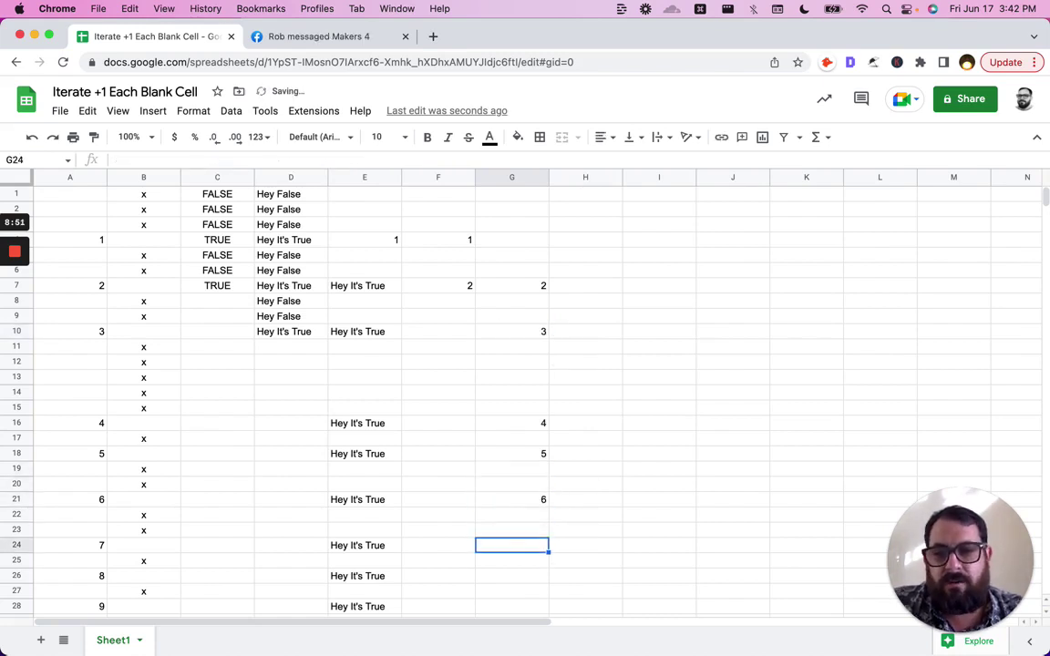
key("Down")
key("super+v")
key("Down")
key("super+v")
key("Down")
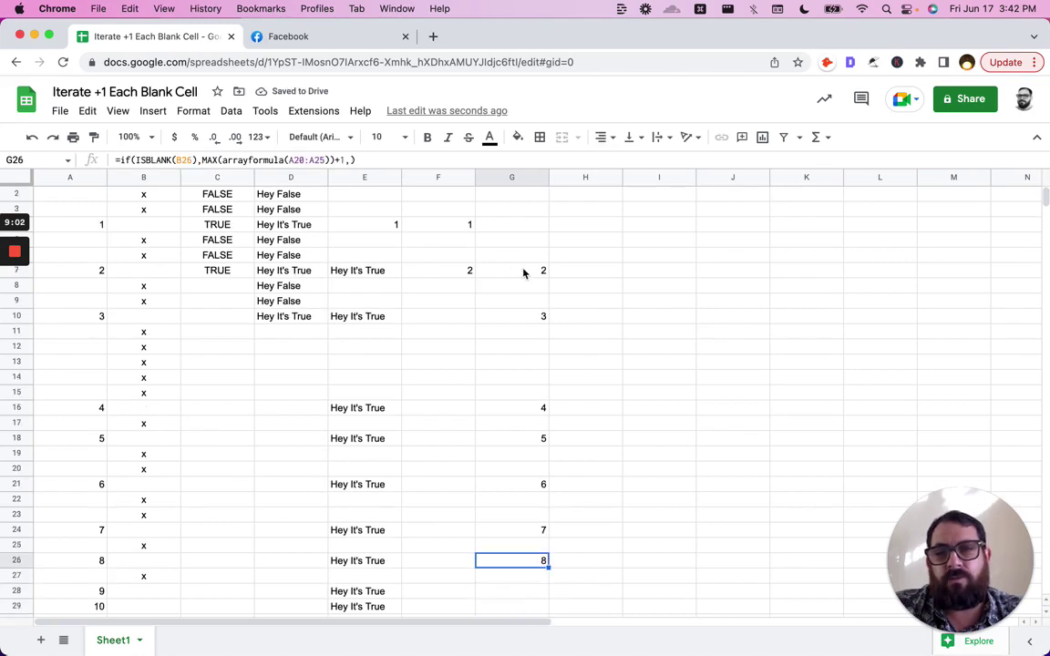
Step: Select cell G7 to review its combined IF, ISBLANK, MAX and ARRAYFORMULA formula
left_click(523, 272)
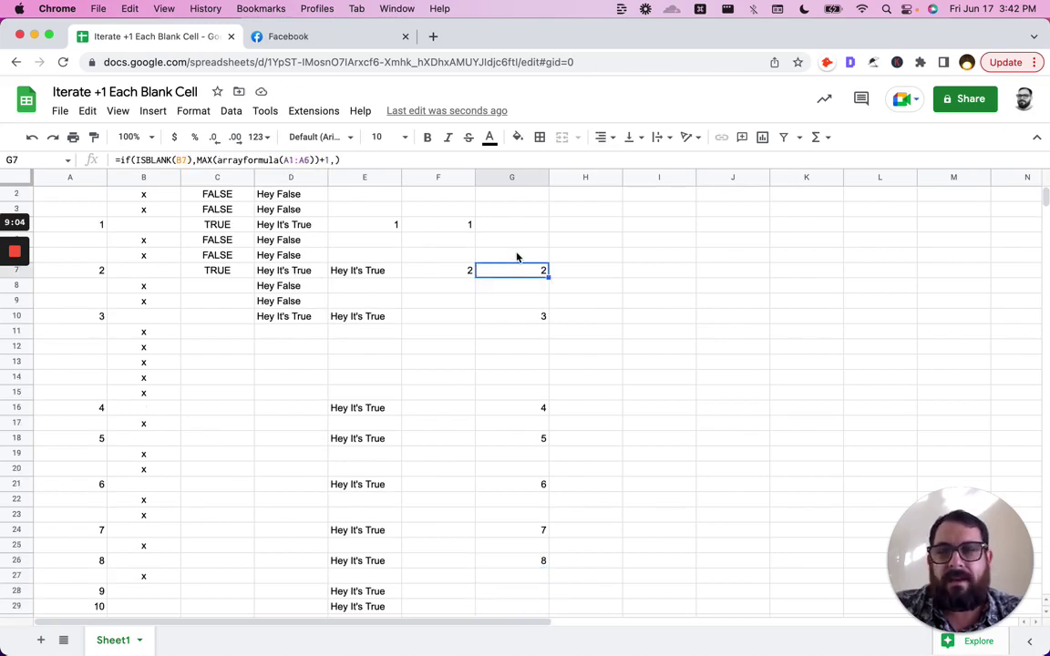